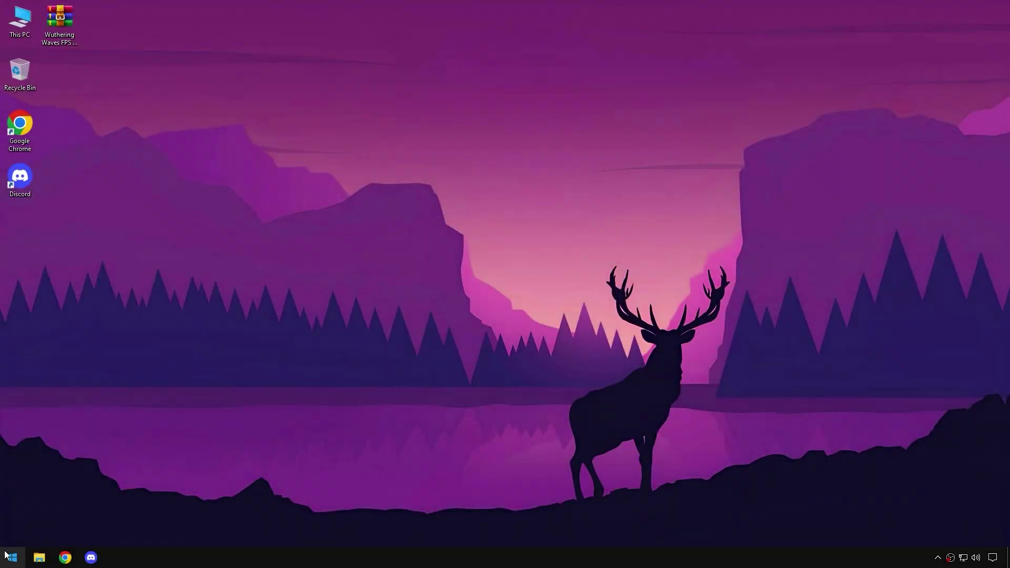
Open the Windows system settings and turn off notifications from apps and other senders.
click(13, 557)
click(14, 511)
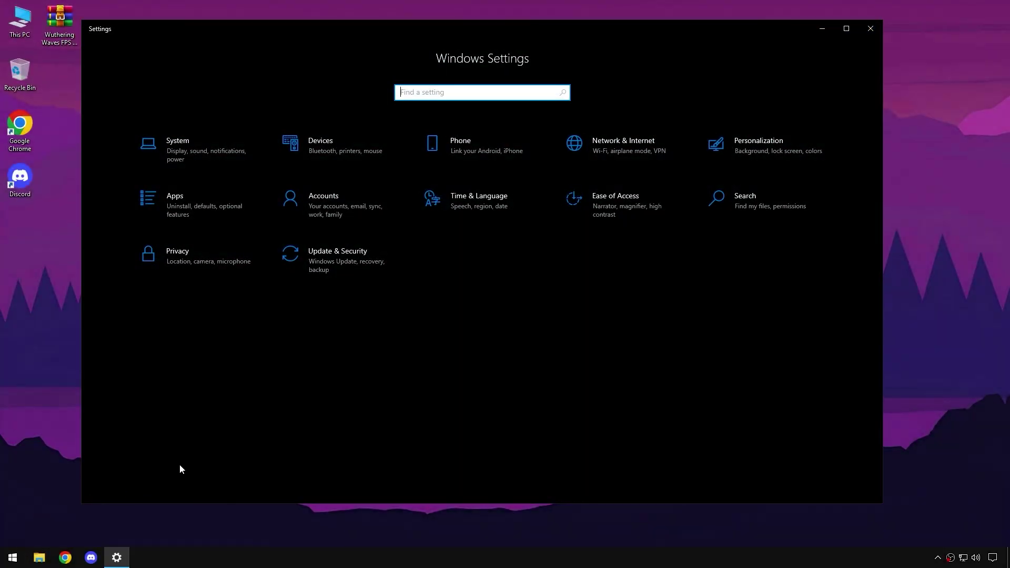
click(222, 154)
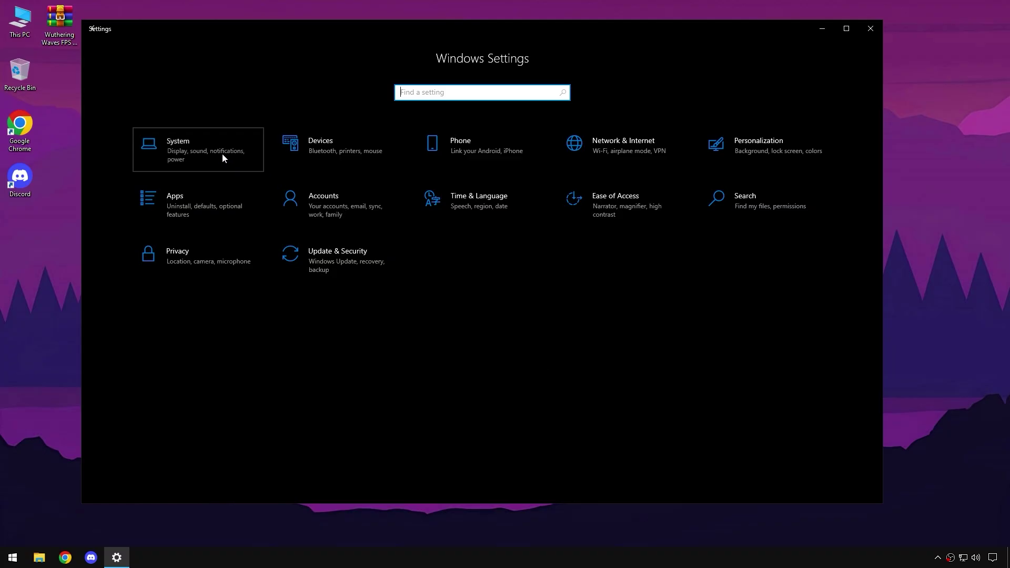
click(190, 184)
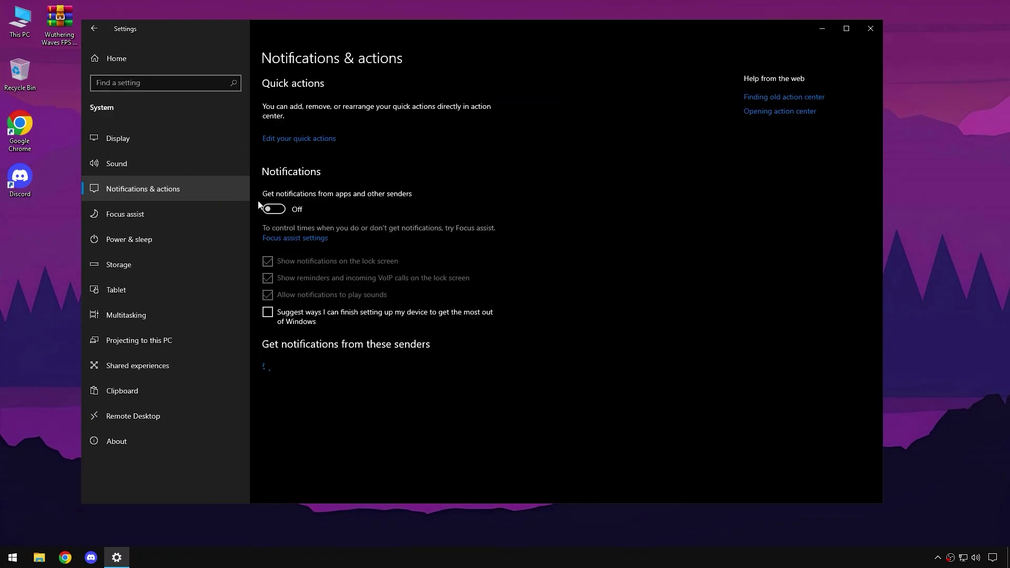
click(282, 210)
click(283, 211)
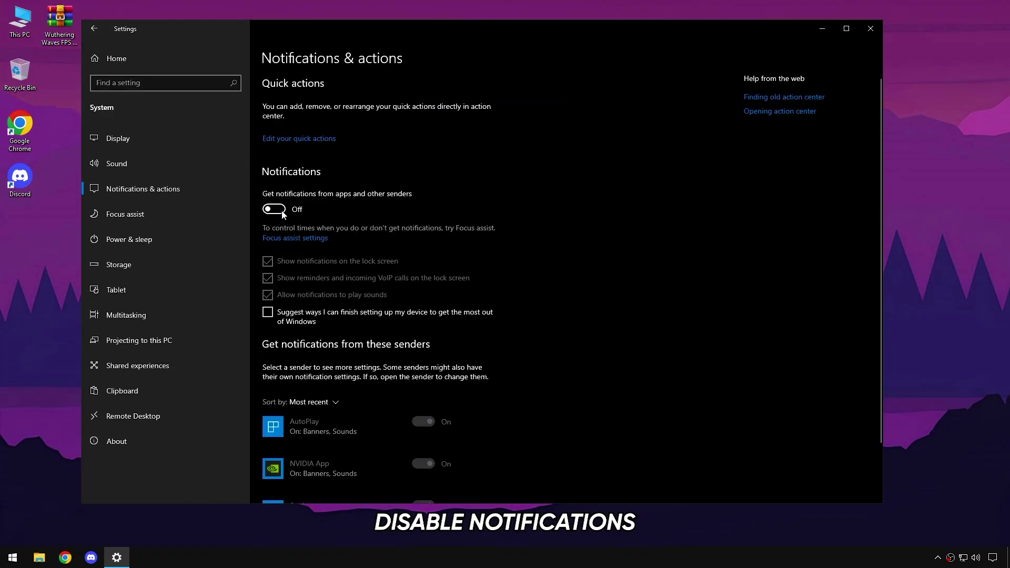
Set both the plugged-in screen turn-off time and the plugged-in sleep time to Never.
click(171, 242)
click(309, 122)
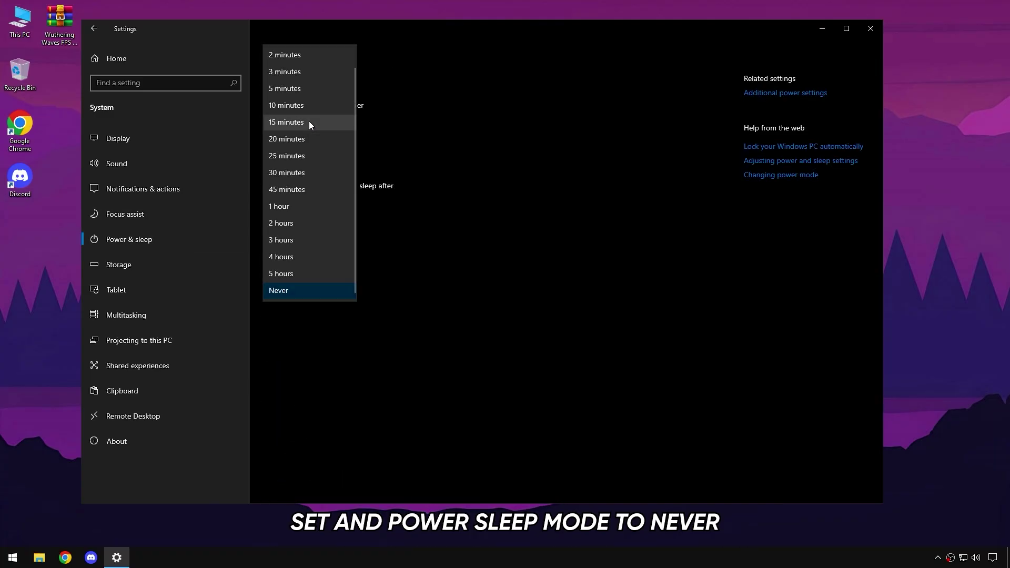
click(277, 291)
click(331, 204)
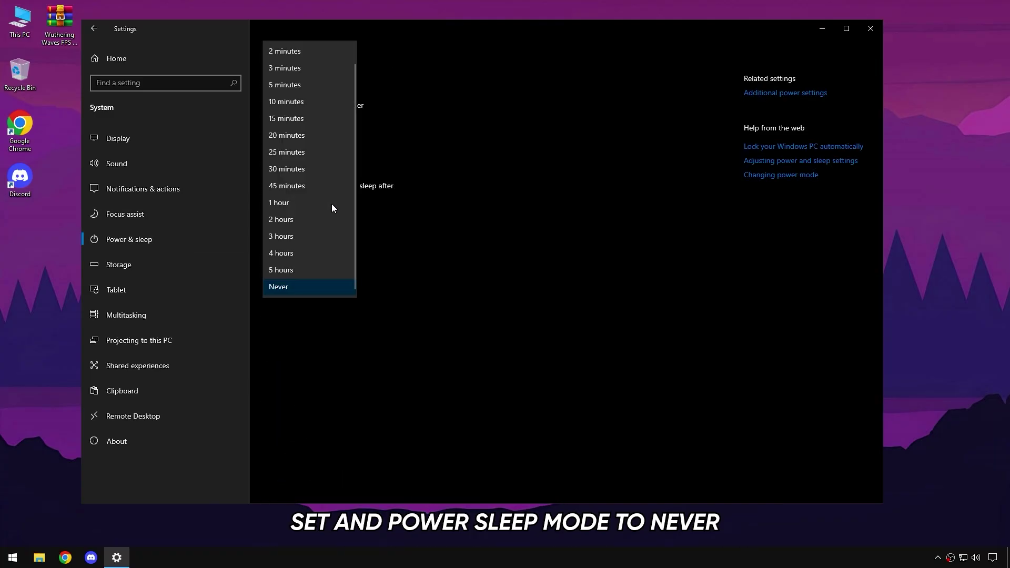
click(313, 290)
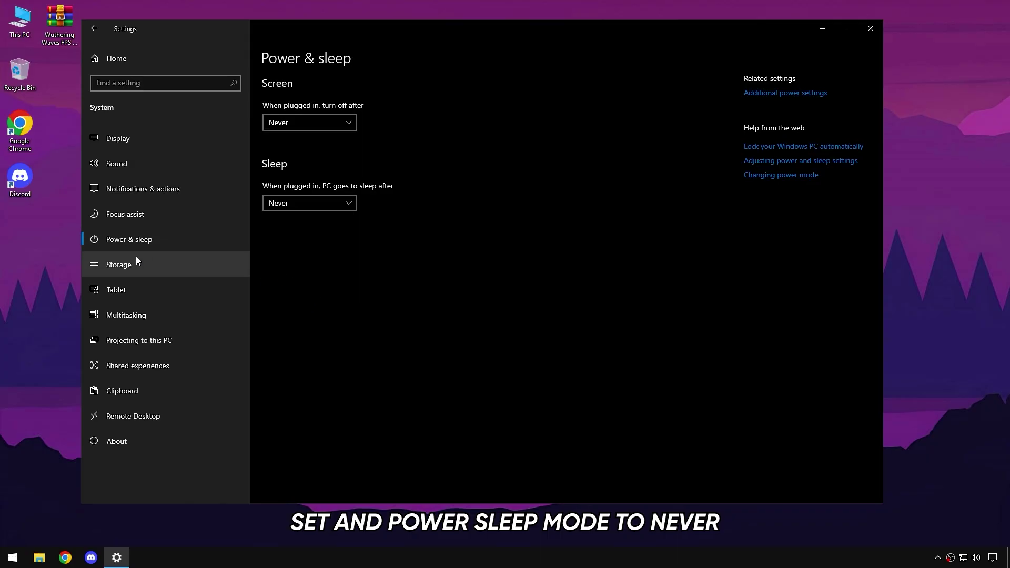
Remove the temporary files for Thumbnails, DirectX Shader Cache and Delivery Optimization Files from storage, leaving Downloads unselected.
click(125, 264)
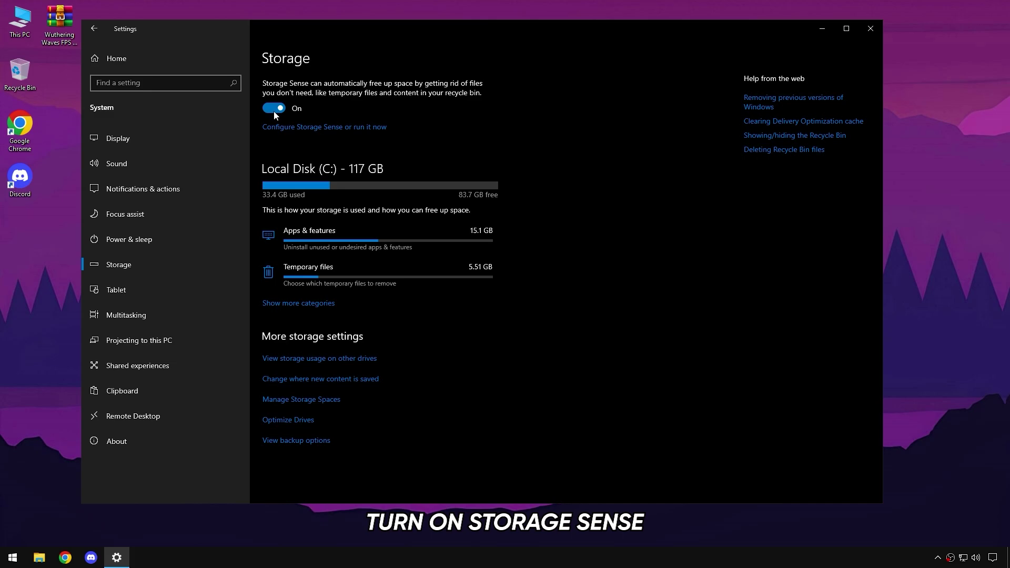
click(414, 270)
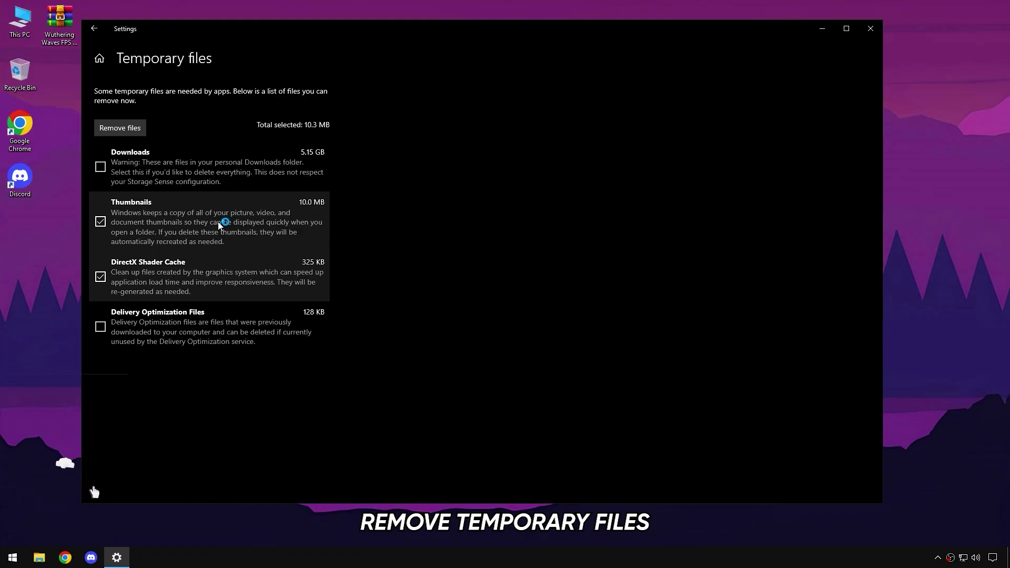
click(220, 317)
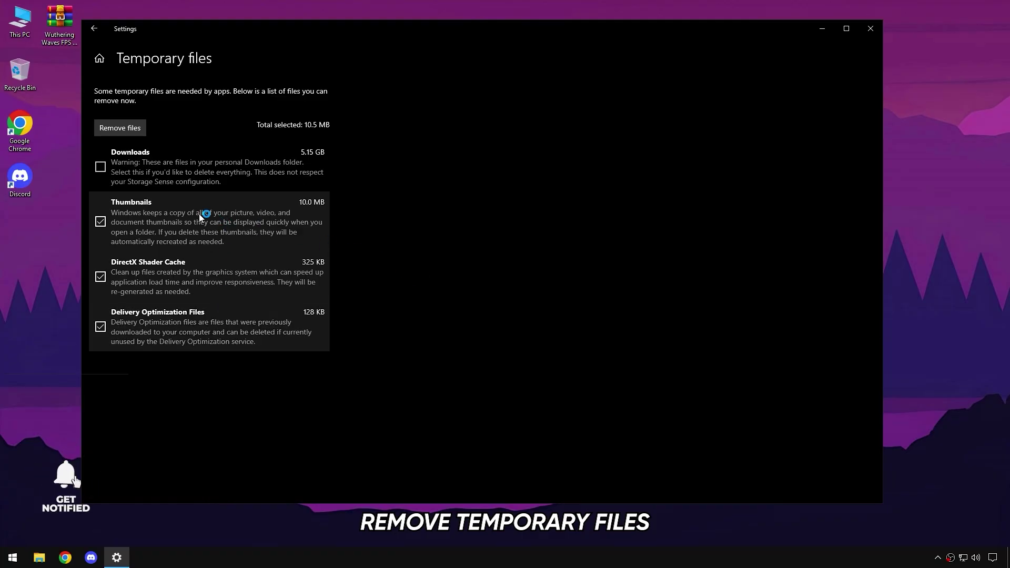
click(127, 126)
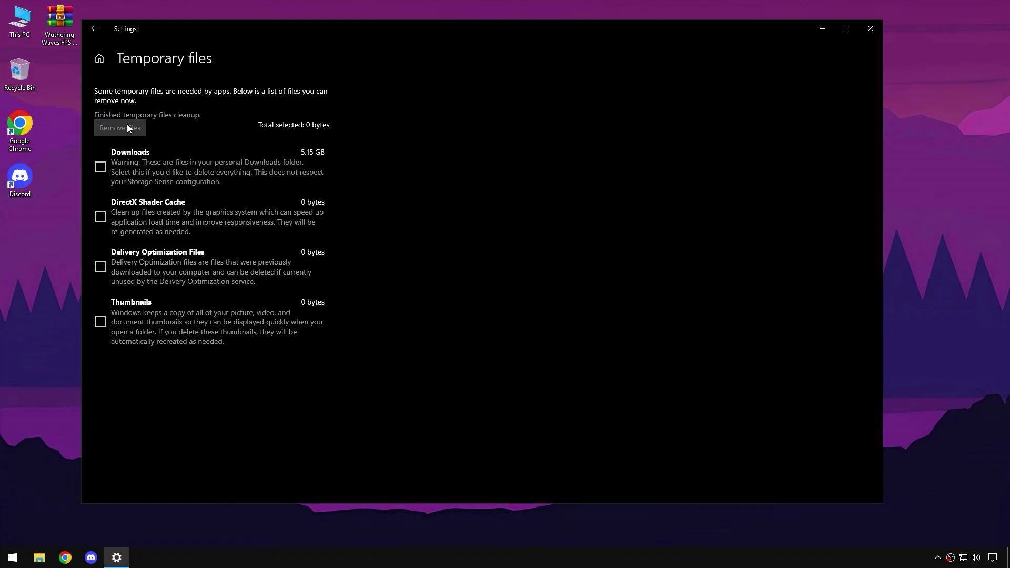
click(95, 32)
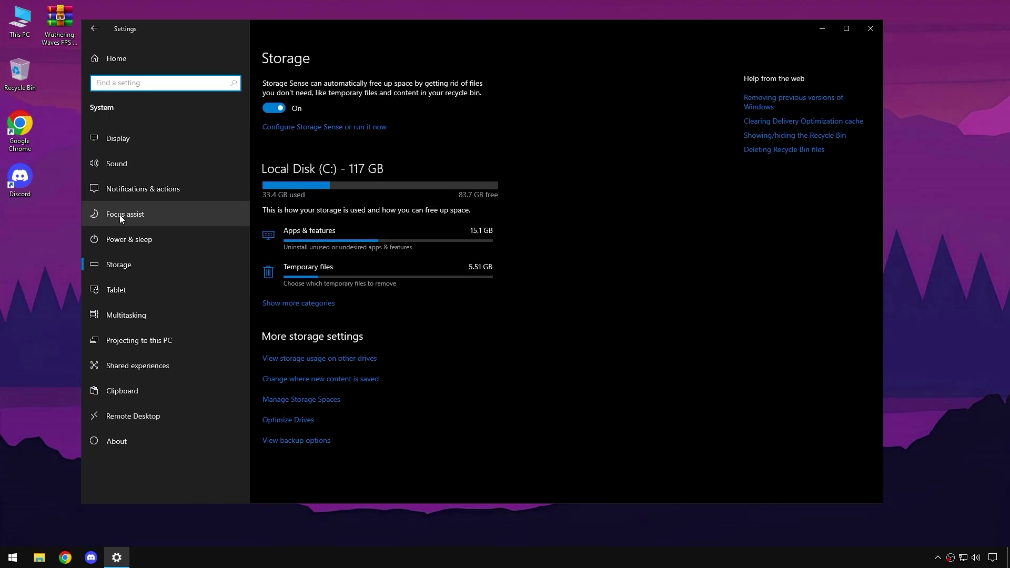
Turn off letting apps run in the background in the privacy settings and close Settings.
click(95, 29)
click(195, 271)
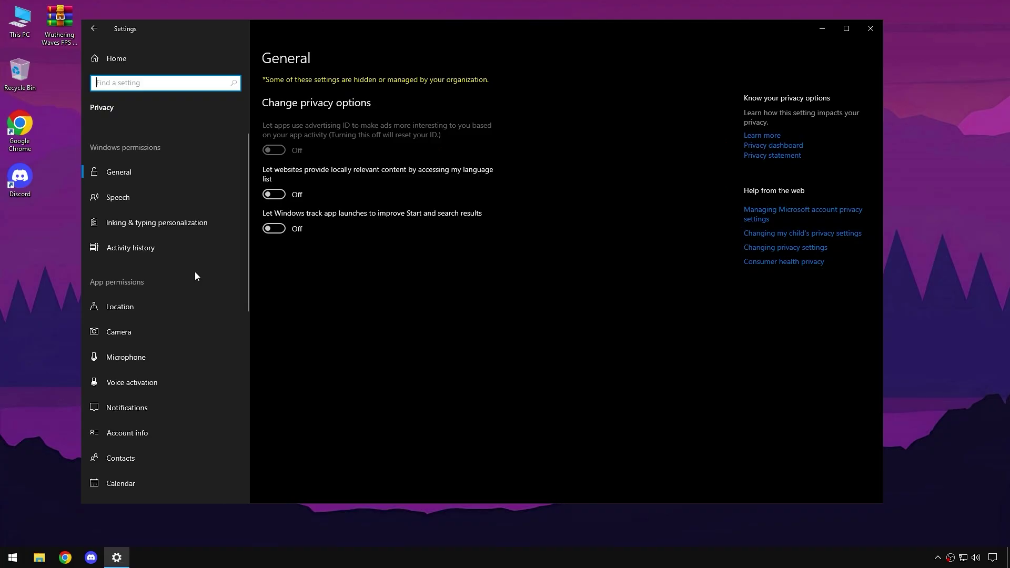
scroll(193, 349, down, 5)
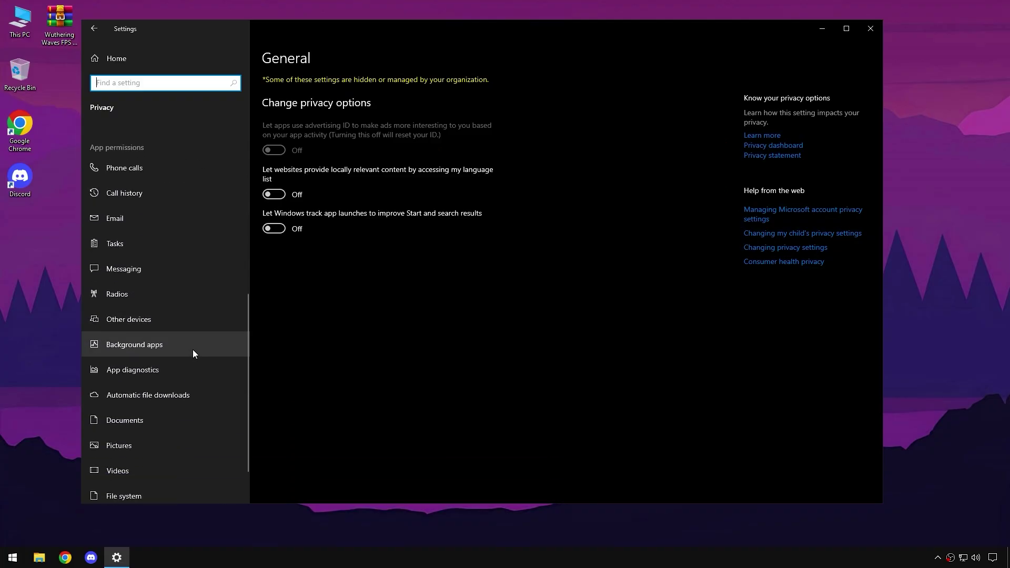
click(193, 350)
click(290, 124)
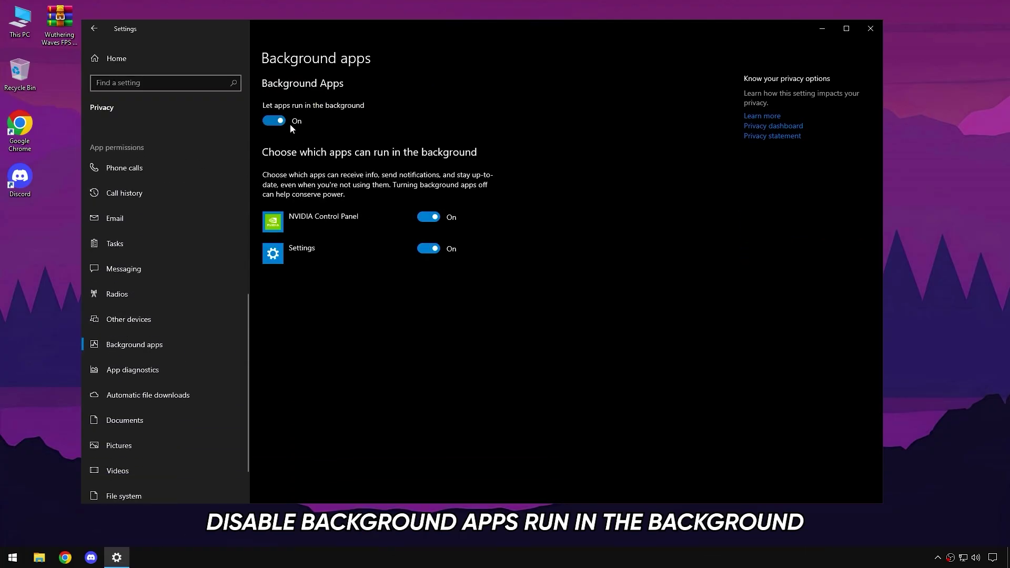
click(289, 124)
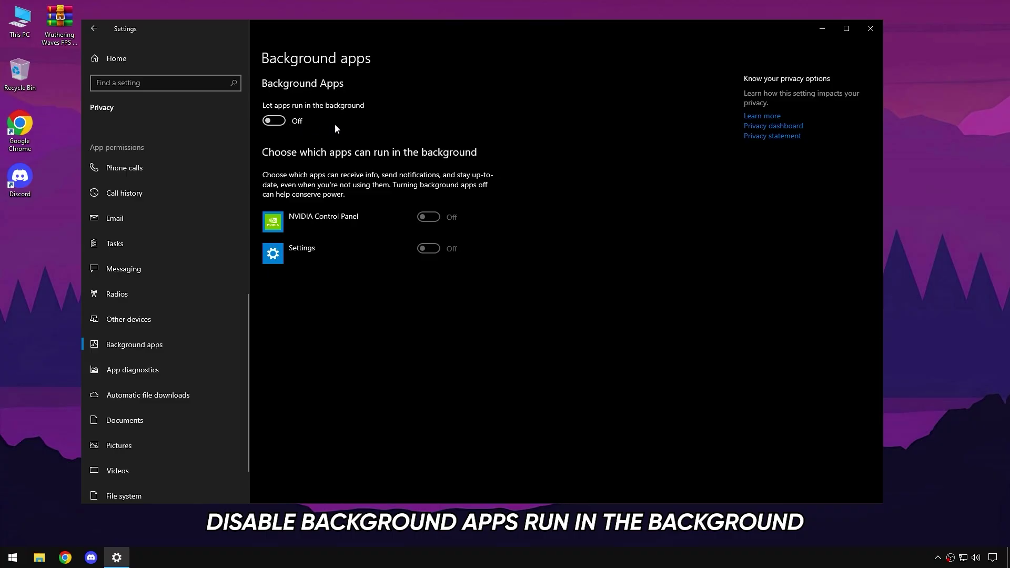
click(878, 31)
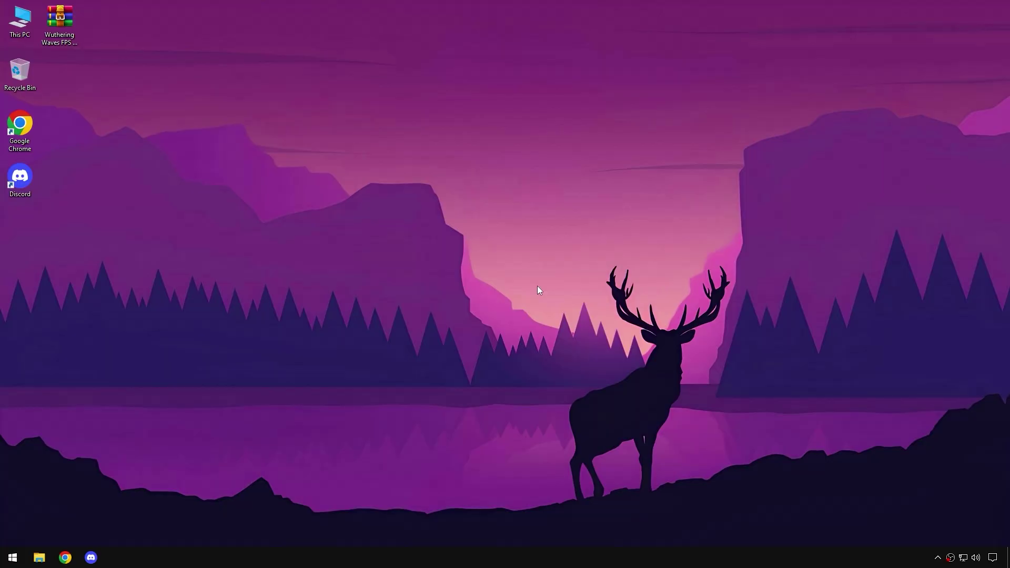
Search Windows for "restore point" and open the Create a restore point settings.
click(13, 557)
text(res)
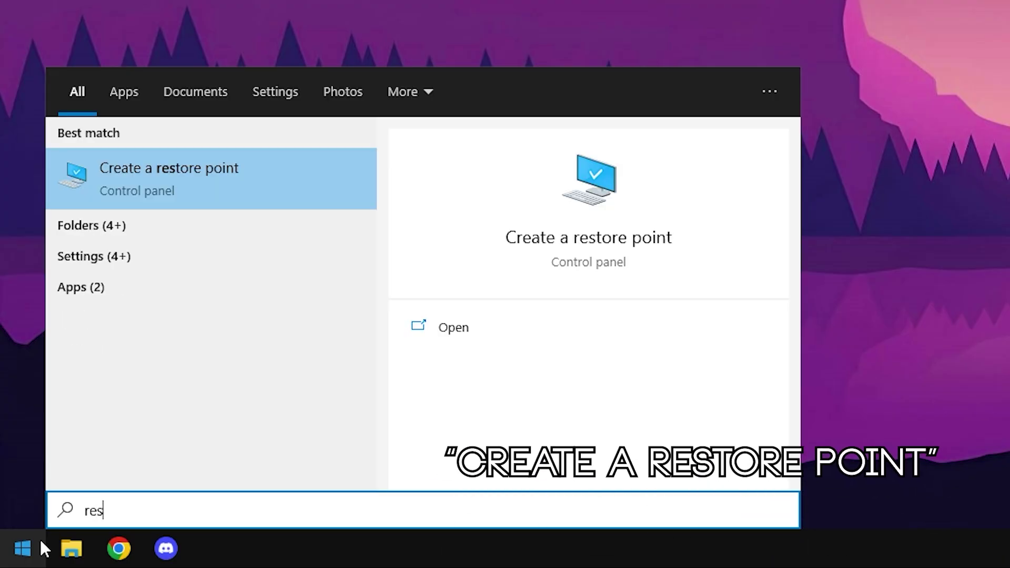
text(tore )
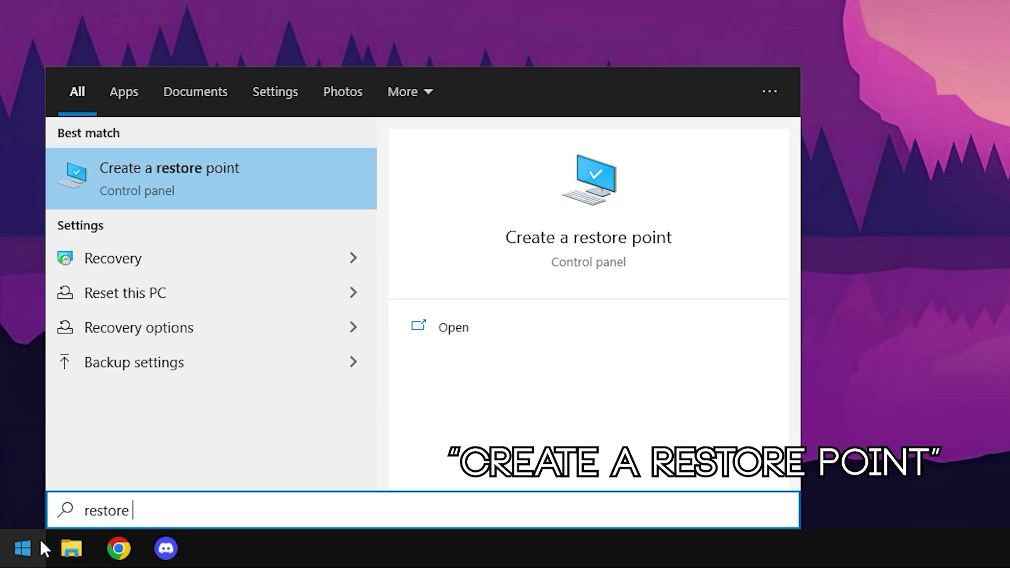
text(point)
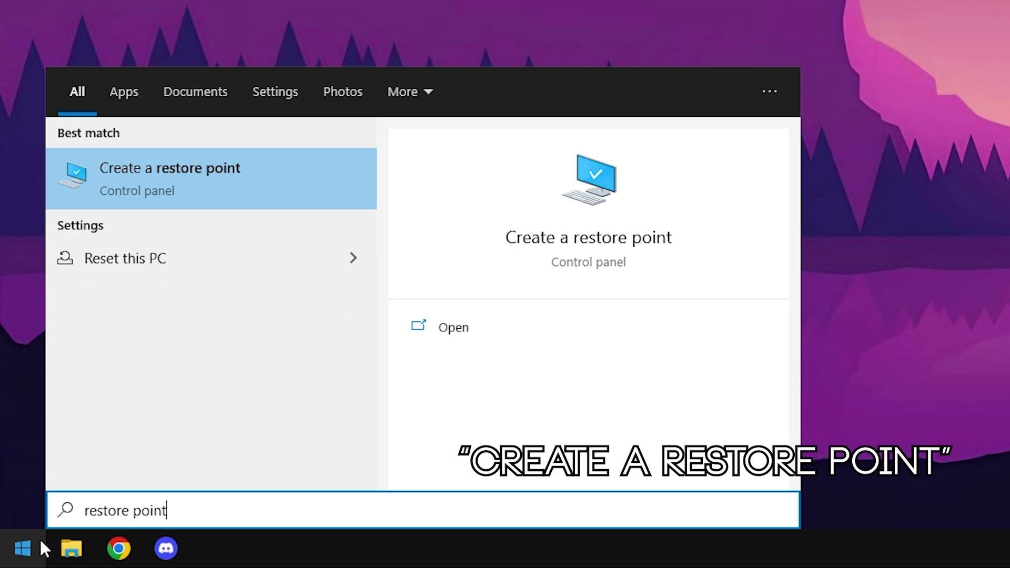
click(295, 201)
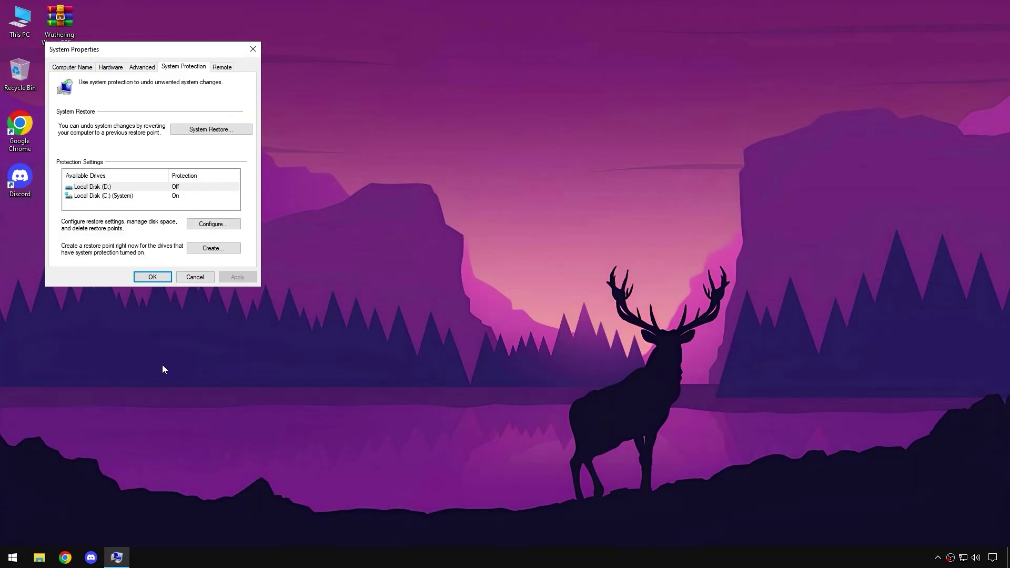
Create a restore point described as "Restore Point" with the C: system drive selected, and close System Properties.
click(132, 196)
click(209, 248)
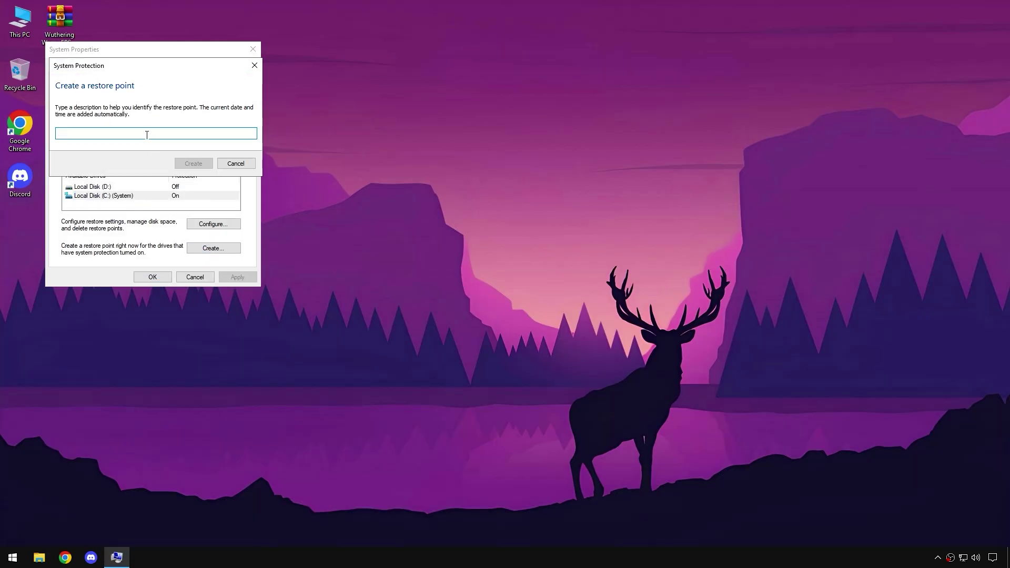
text(Restore Point)
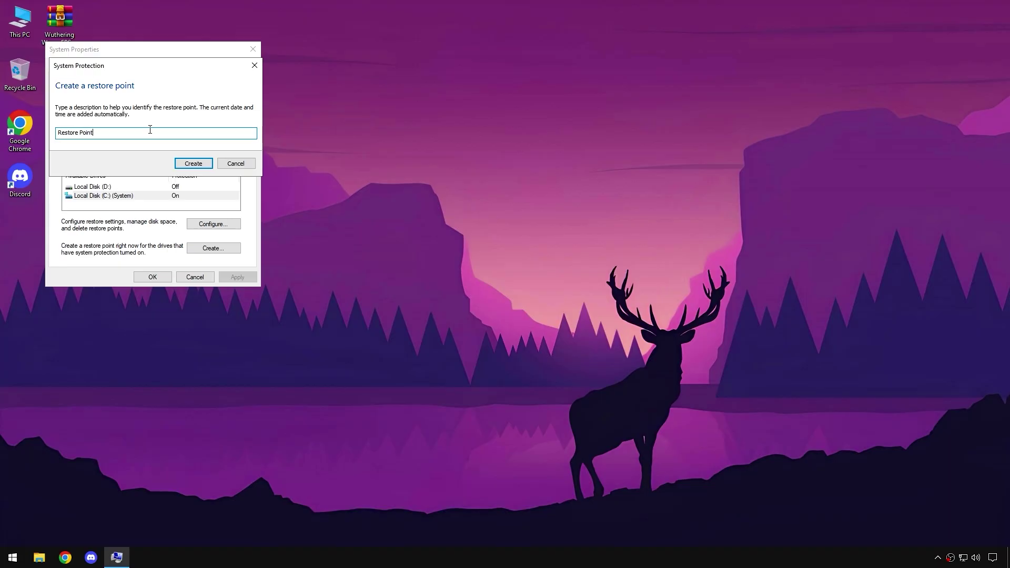
click(184, 163)
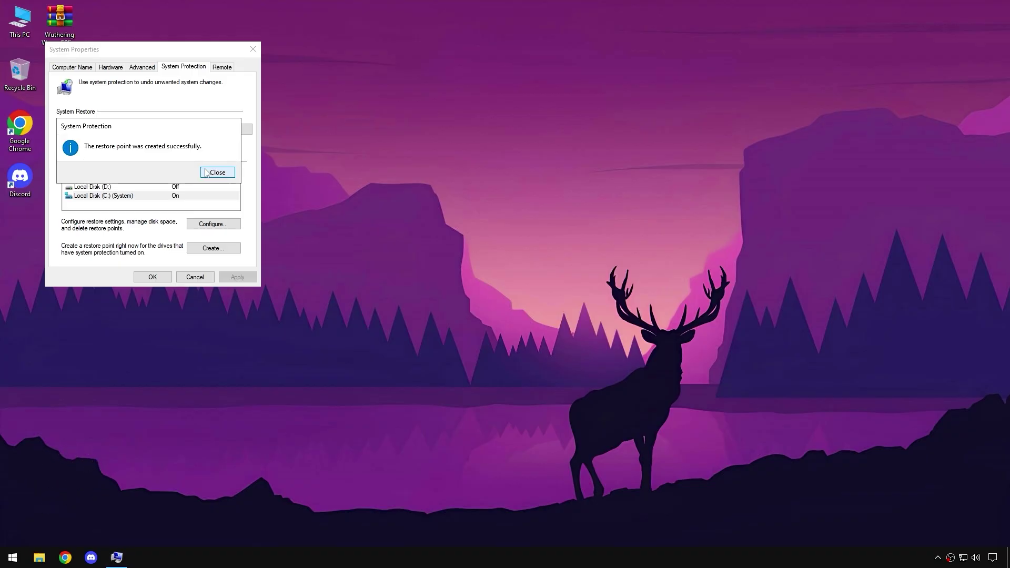
click(206, 173)
click(260, 52)
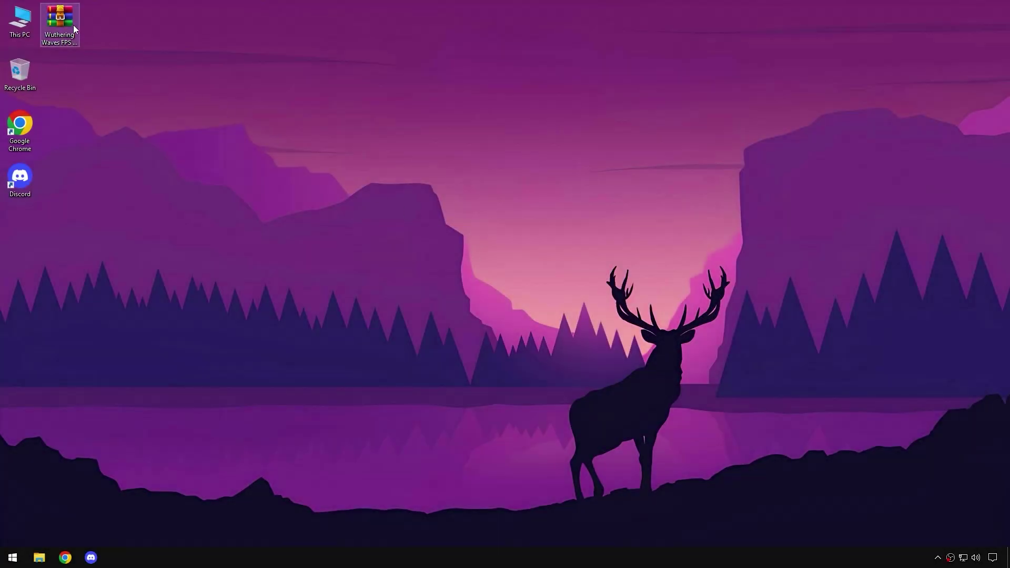
Move the Wuthering Waves FPS Optimization Pack archive toward the middle of the desktop and extract its folder beside it.
drag(74, 25, 363, 132)
drag(413, 81, 315, 188)
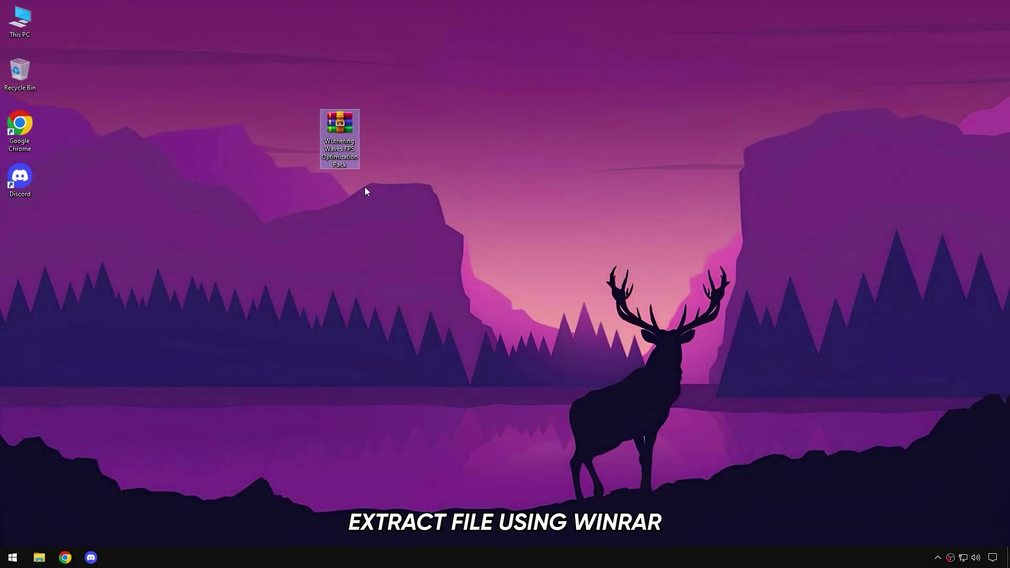
double_click(343, 129)
drag(150, 212, 431, 125)
click(490, 117)
drag(491, 106, 472, 90)
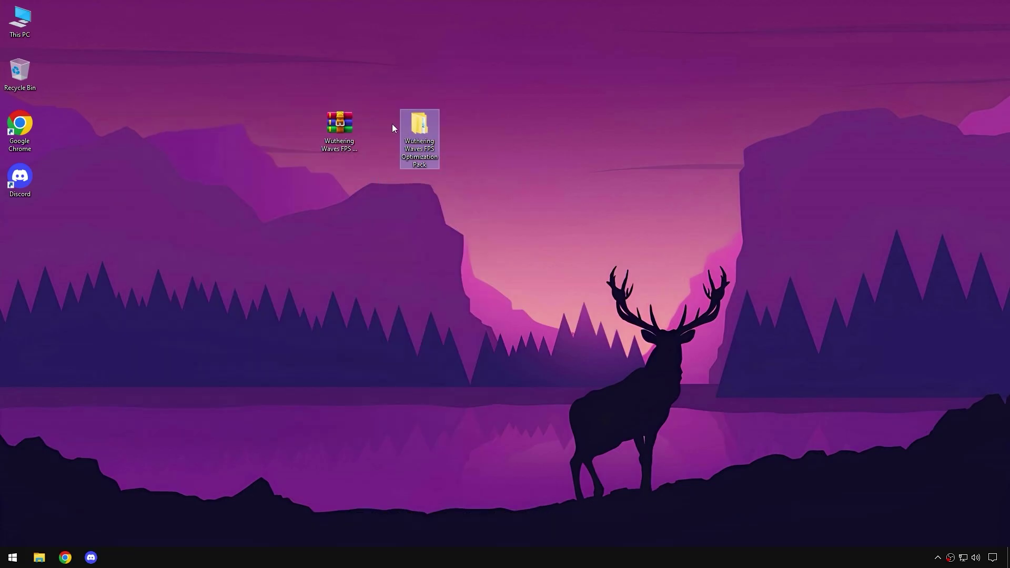
Open the extracted Wuthering Waves FPS Optimization Pack folder and look over its subfolders.
drag(391, 87, 438, 208)
double_click(414, 134)
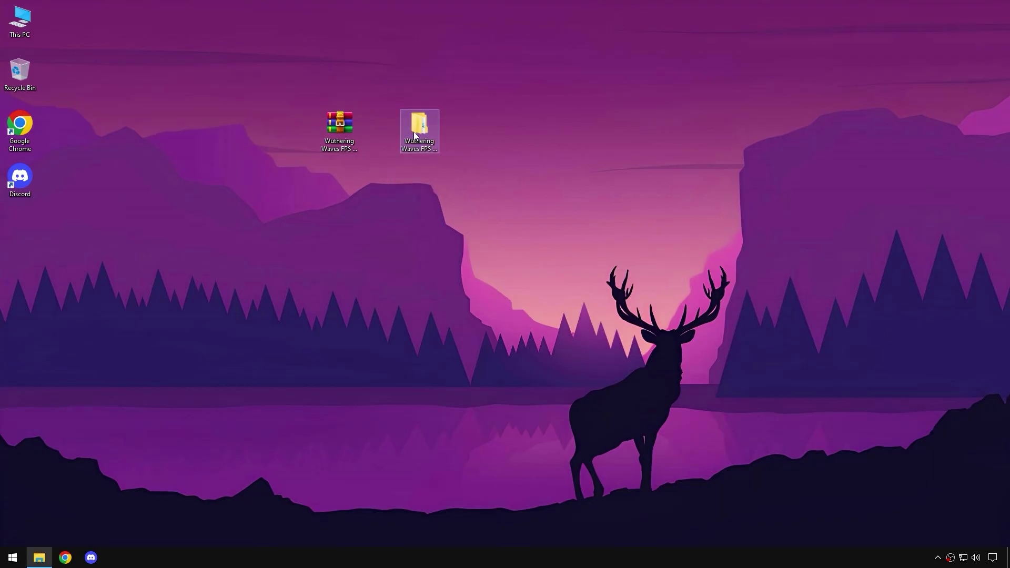
drag(392, 247, 347, 171)
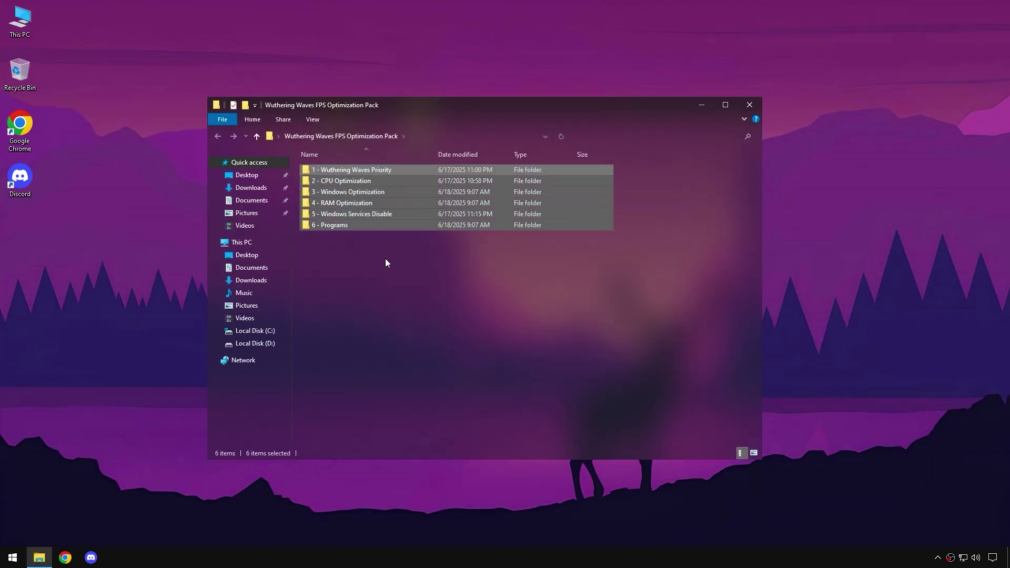
click(387, 266)
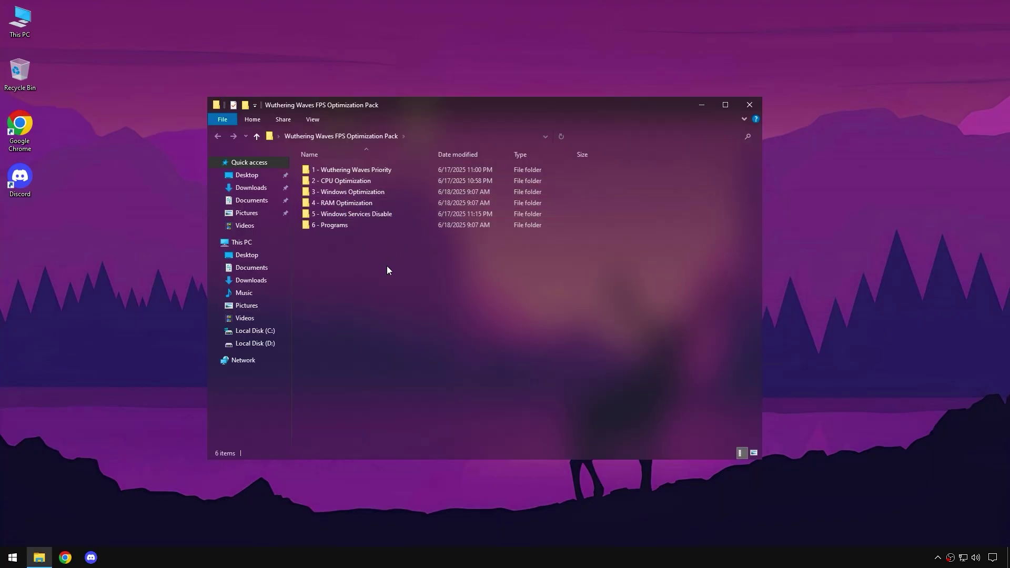
Add the Wuthering Waves AboveNormal Priority file from the 1 - Wuthering Waves Priority folder to the registry and return to the pack folder.
click(377, 175)
double_click(377, 174)
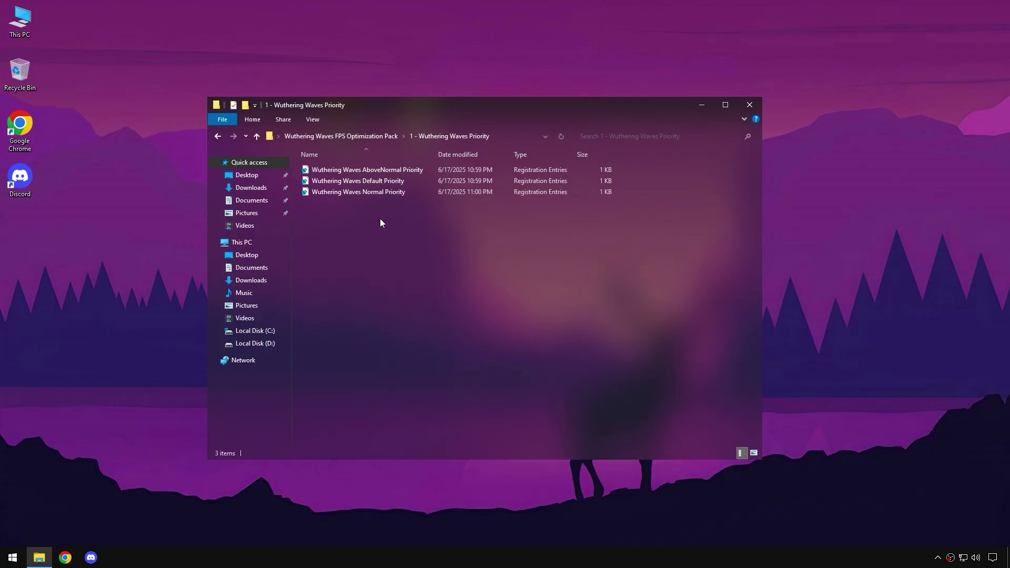
double_click(377, 175)
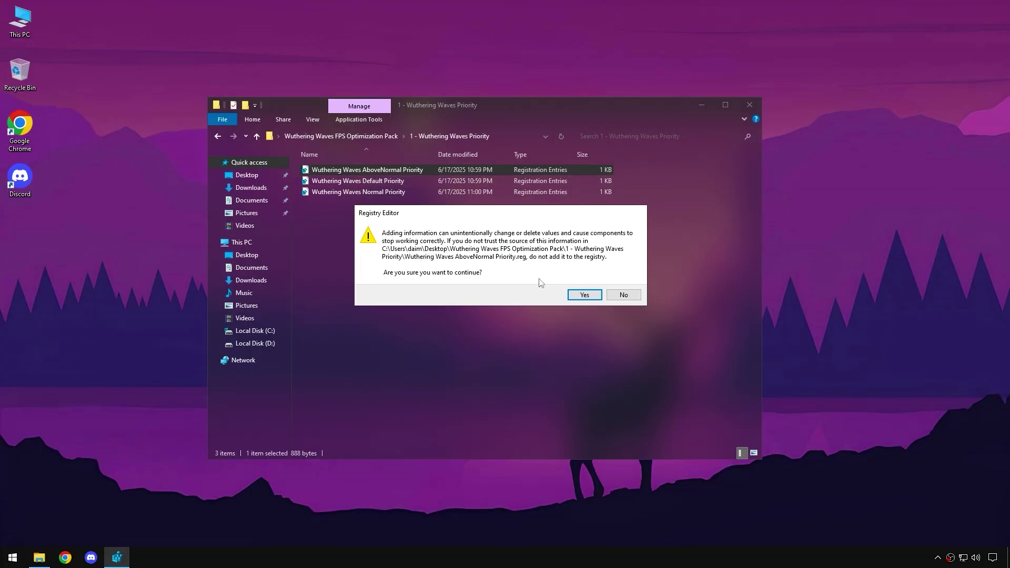
click(584, 295)
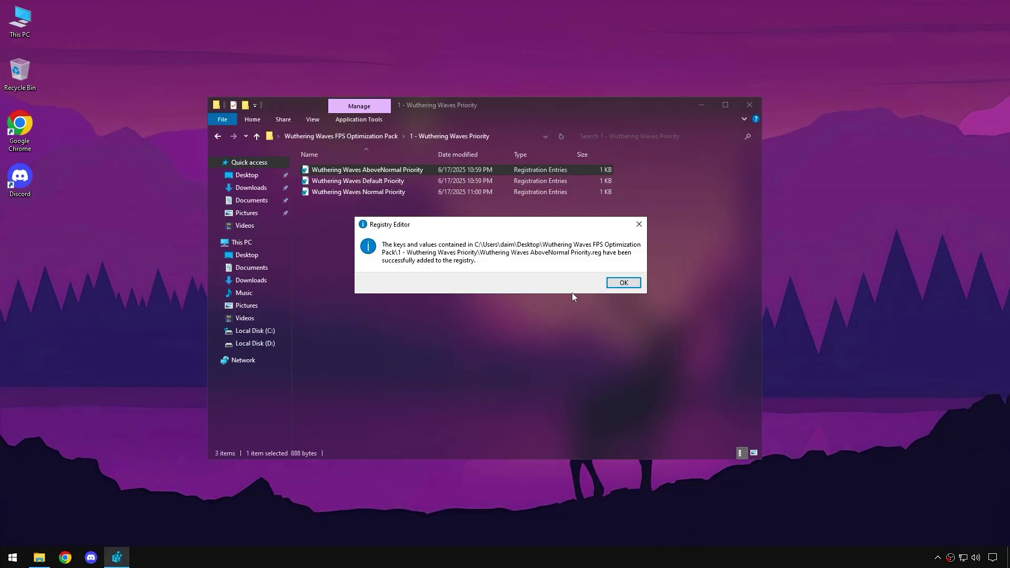
click(624, 283)
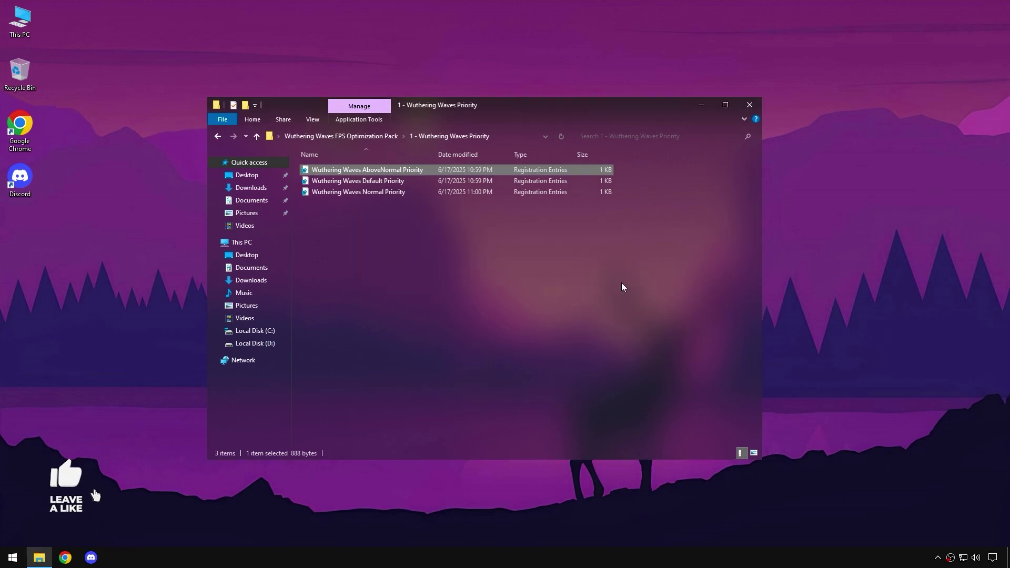
click(219, 138)
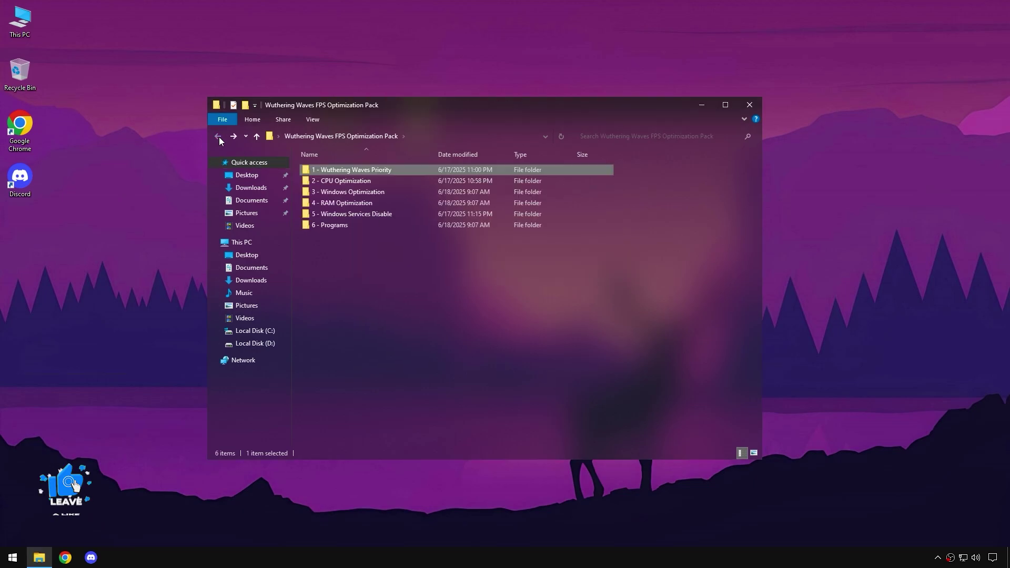
Add the Intel CPU Priority file from the INTEL folder in 2 - CPU Optimization to the registry and return to the pack folder.
double_click(338, 182)
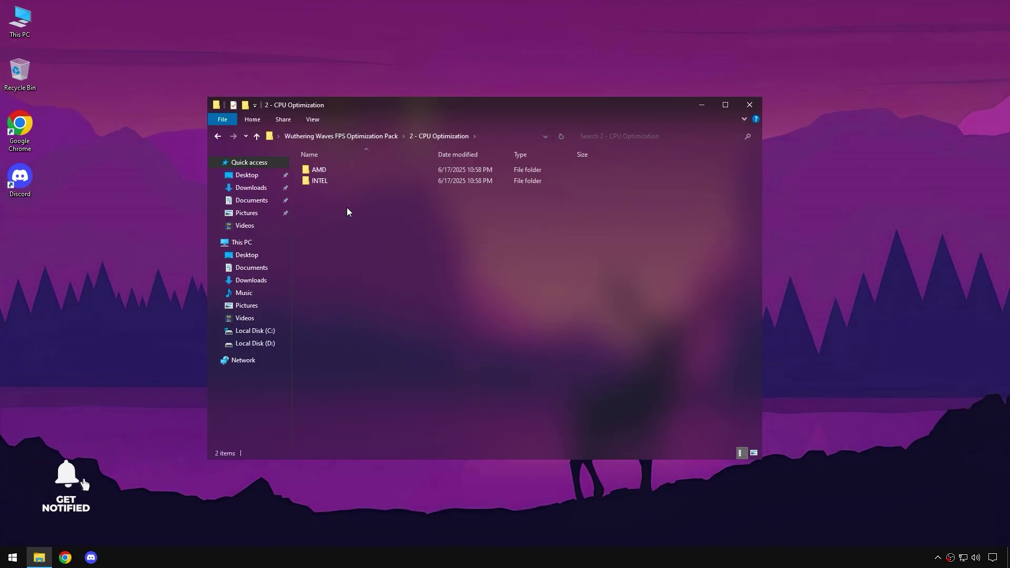
double_click(340, 181)
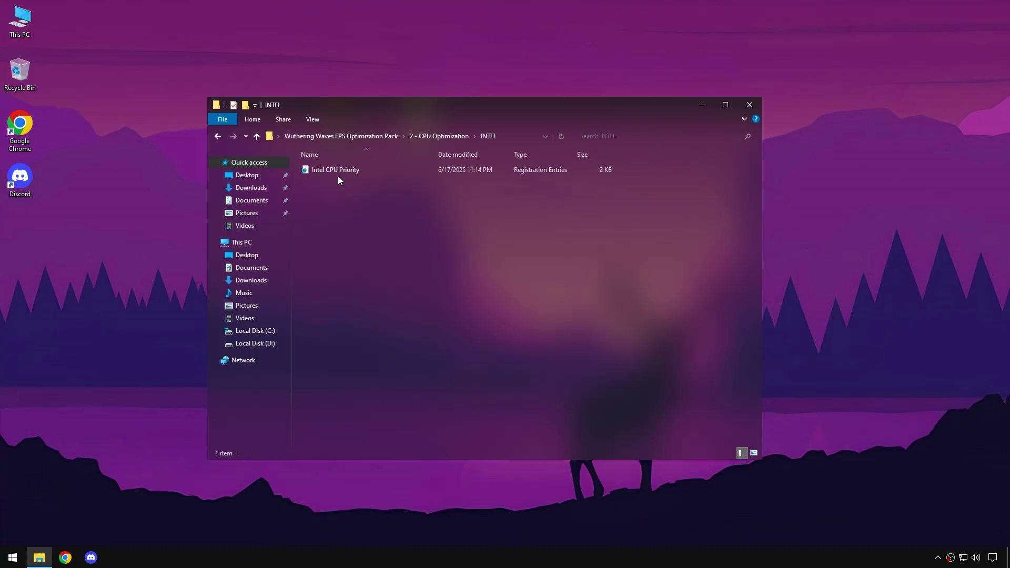
double_click(336, 172)
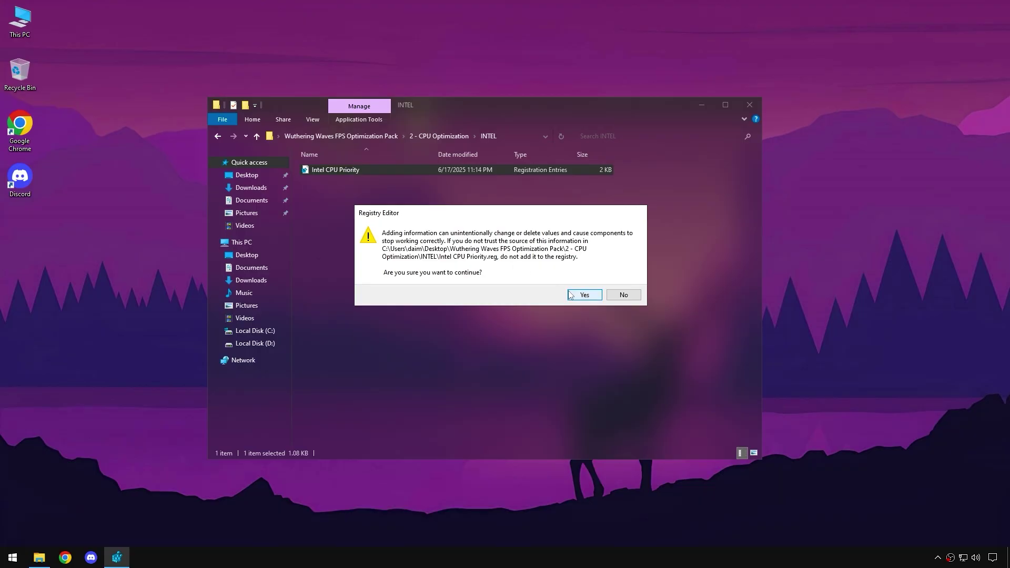
click(583, 295)
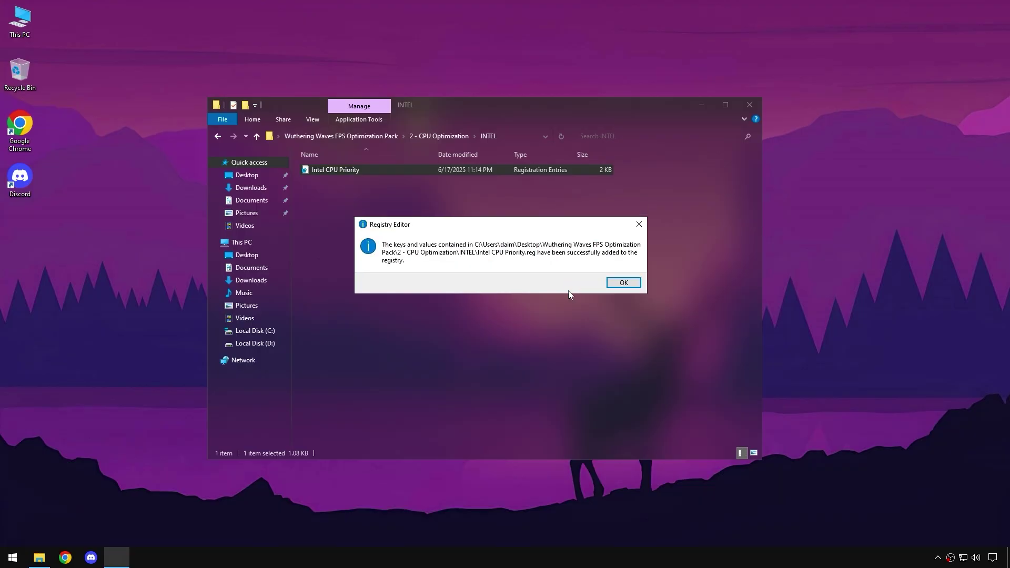
click(624, 283)
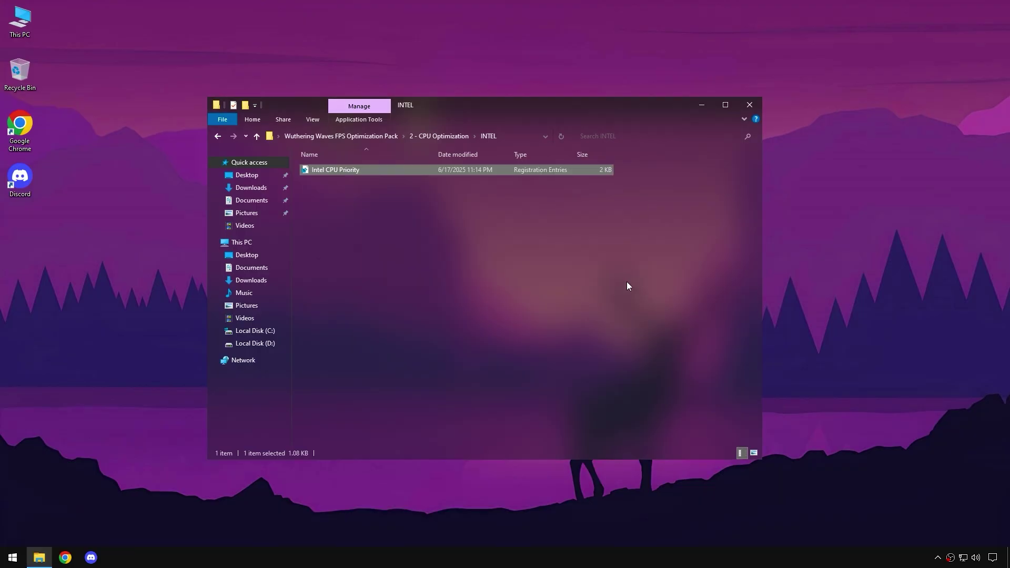
click(215, 136)
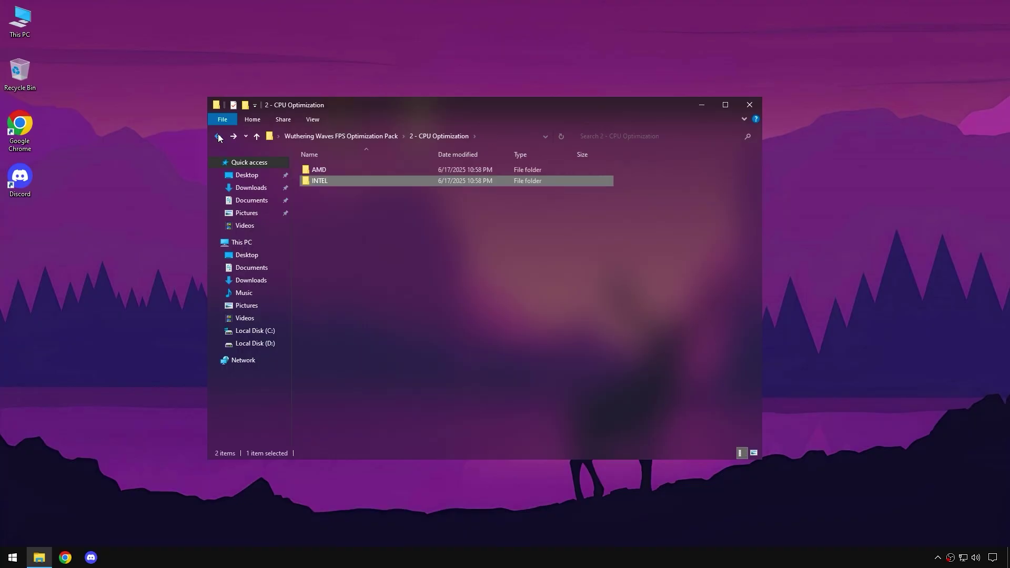
click(218, 135)
Add the Decrease Delay and Disable Game DVR1 files from the 3 - Windows Optimization folder to the registry.
double_click(419, 192)
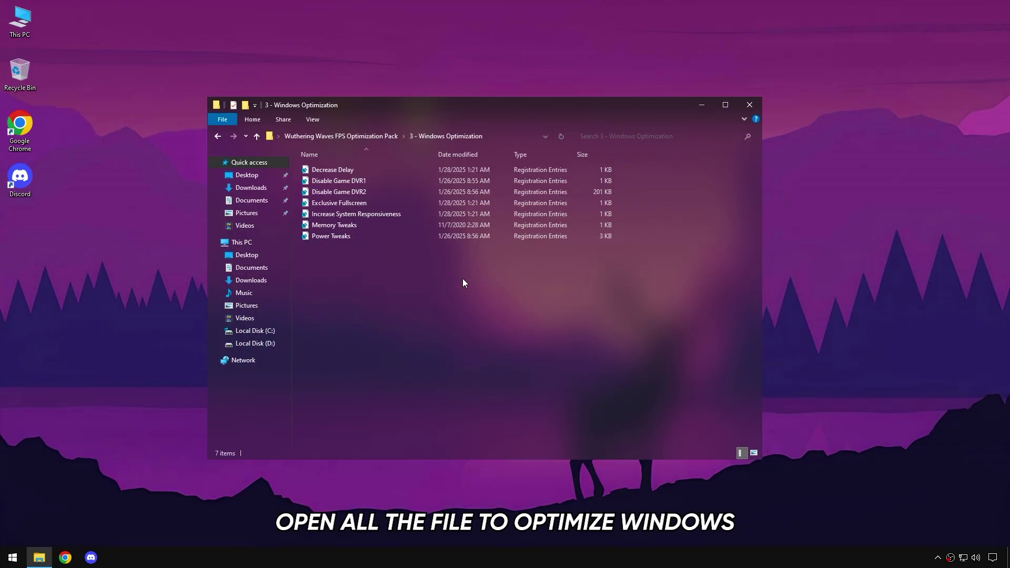
double_click(373, 170)
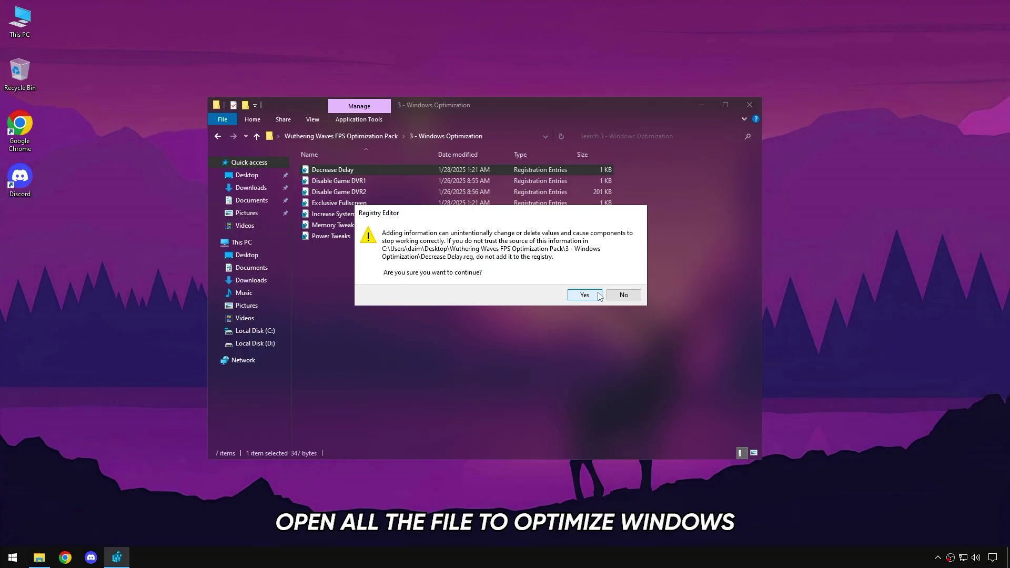
click(584, 295)
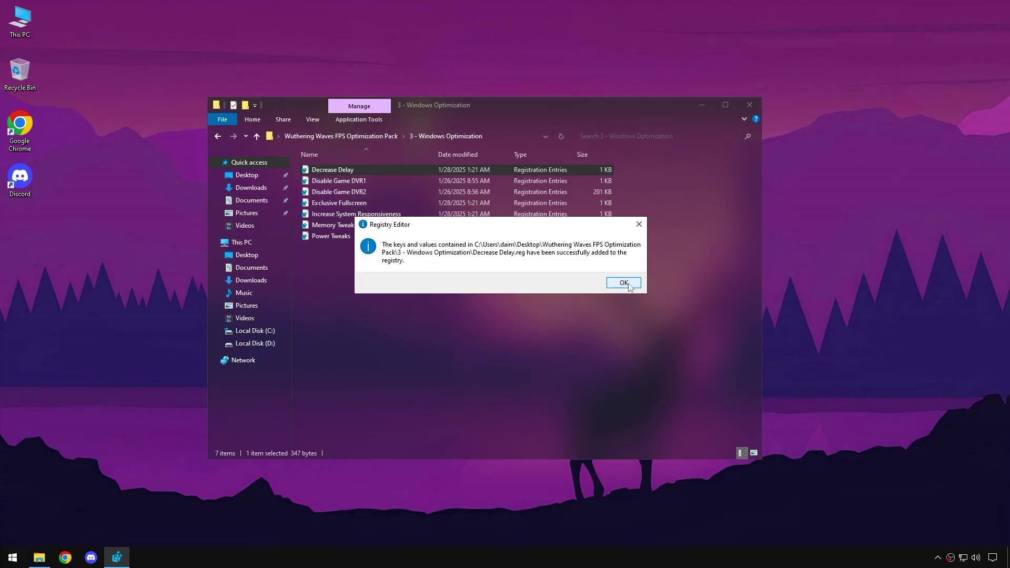
click(628, 284)
double_click(400, 181)
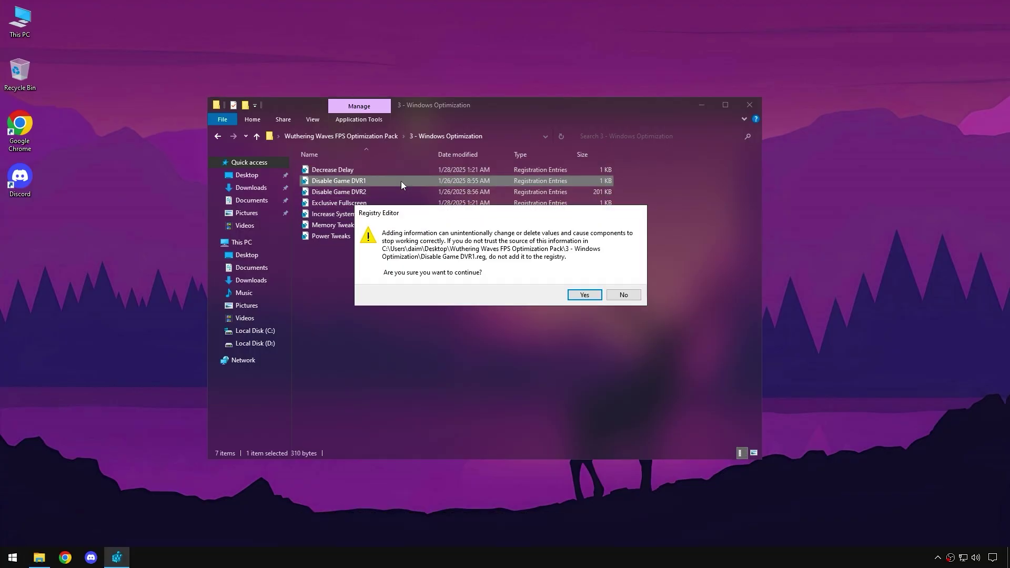
click(569, 294)
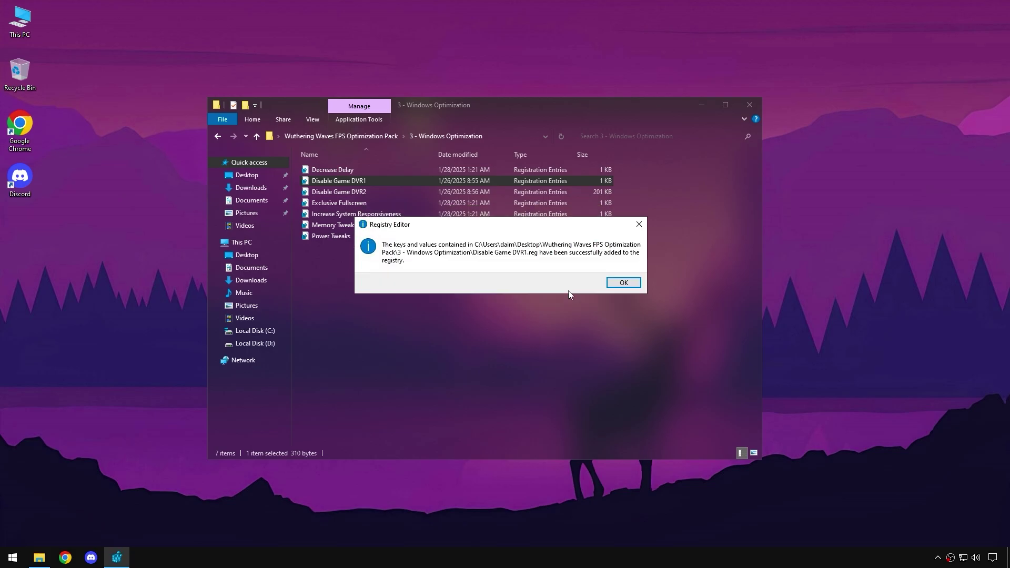
click(622, 283)
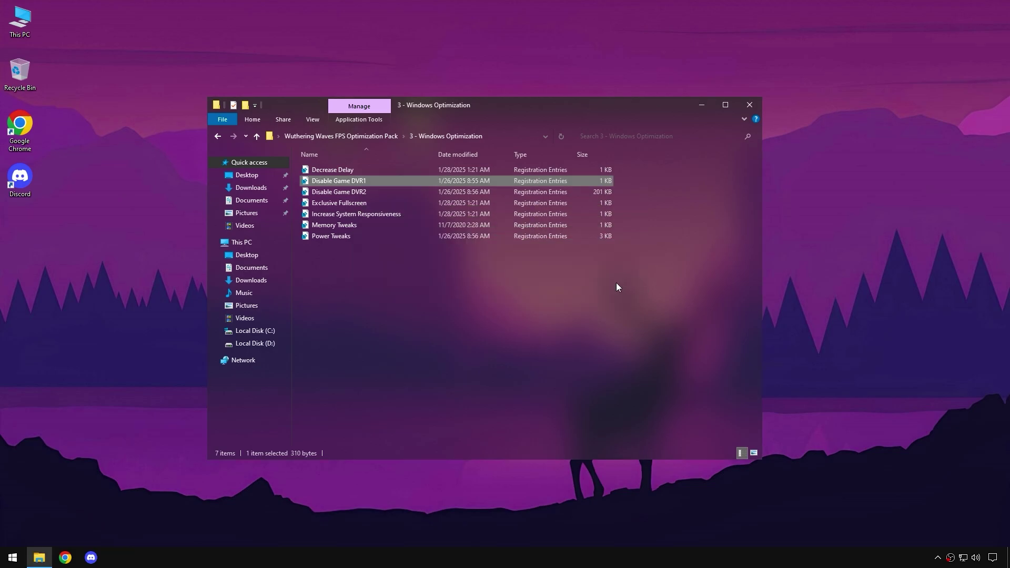
Add the Disable Game DVR2 and Exclusive Fullscreen files from the 3 - Windows Optimization folder to the registry.
double_click(463, 193)
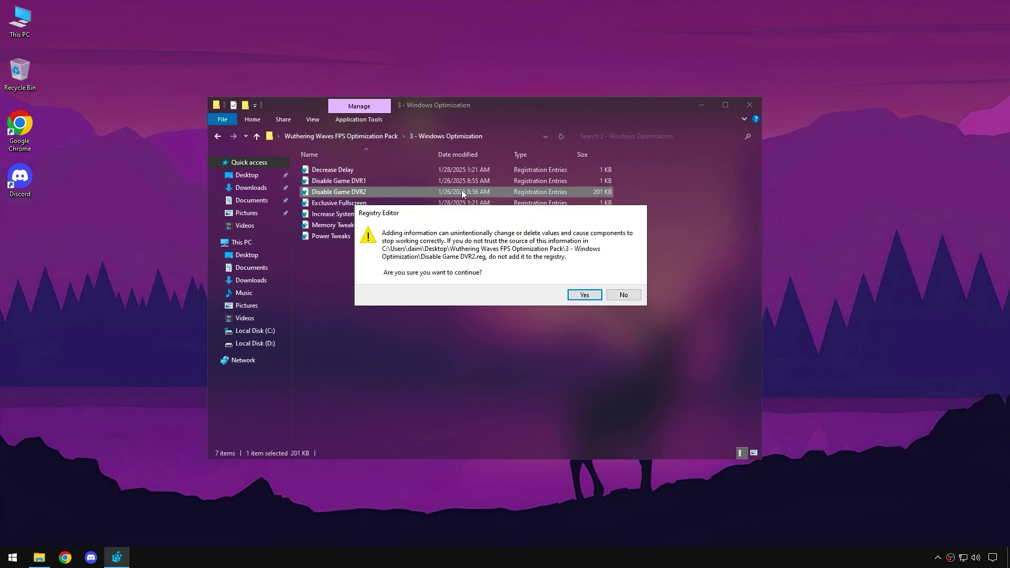
click(582, 296)
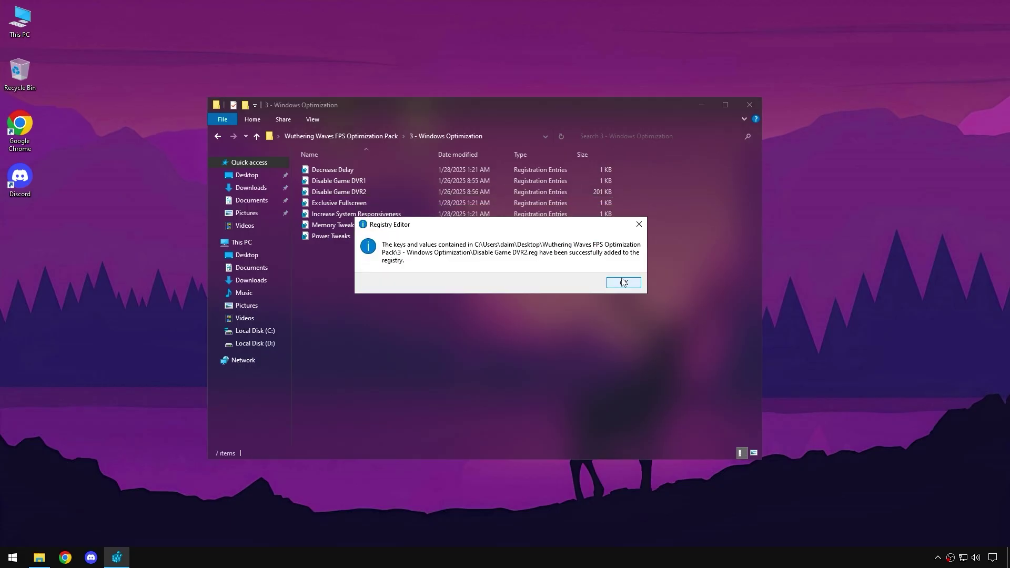
click(623, 283)
double_click(503, 204)
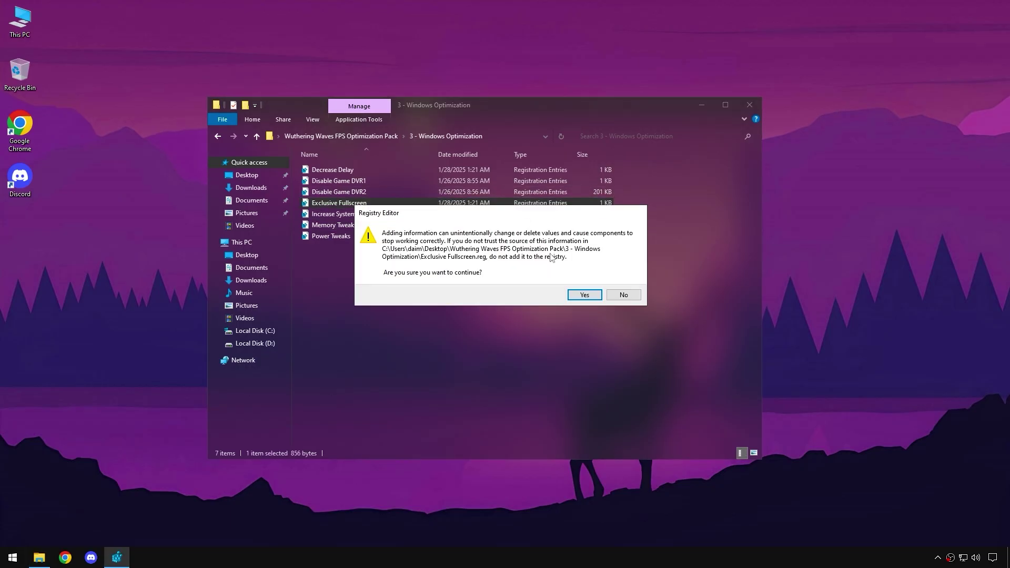
click(589, 294)
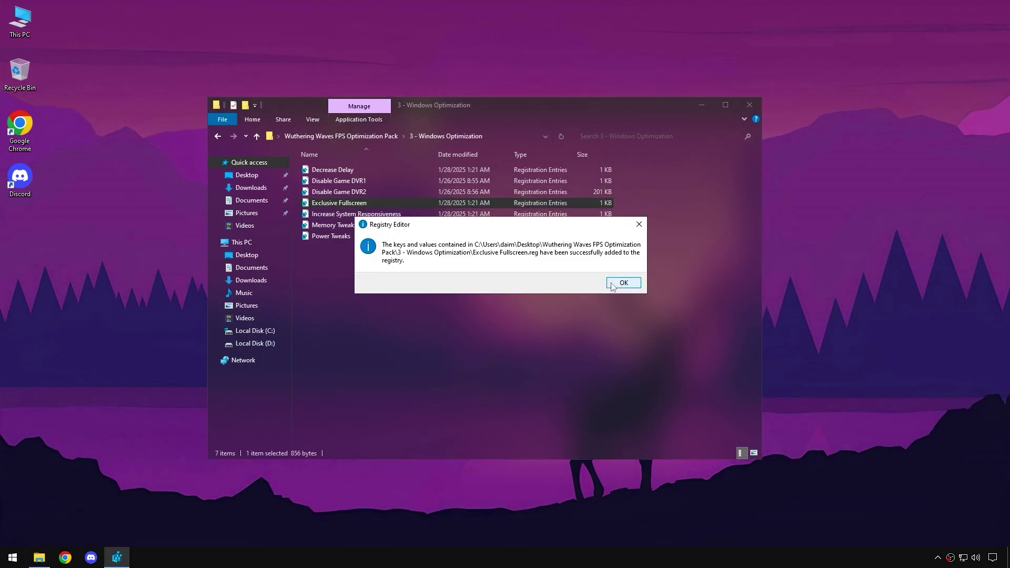
click(611, 284)
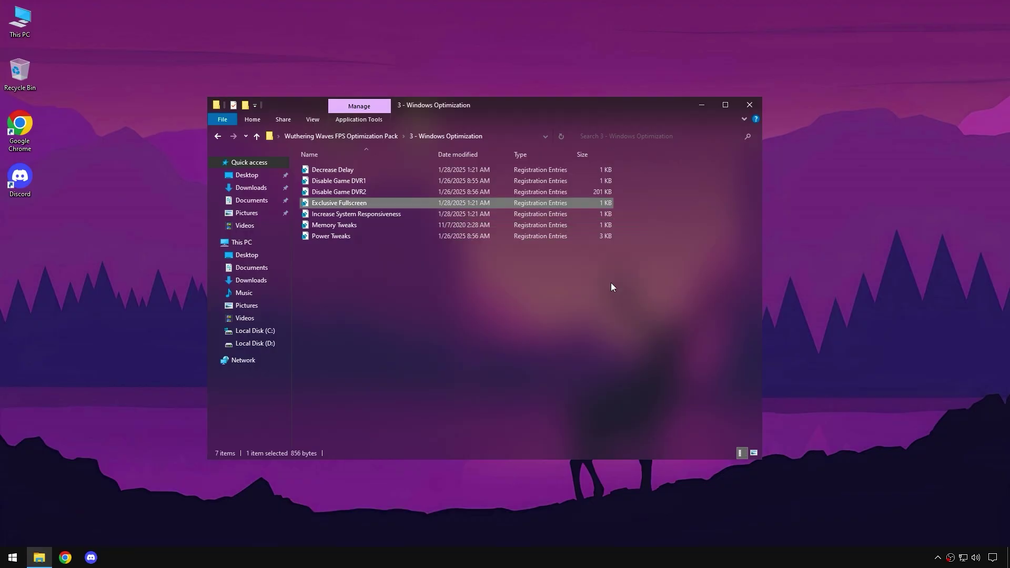
Add the Increase System Responsiveness and Memory Tweaks files from the 3 - Windows Optimization folder to the registry.
double_click(435, 212)
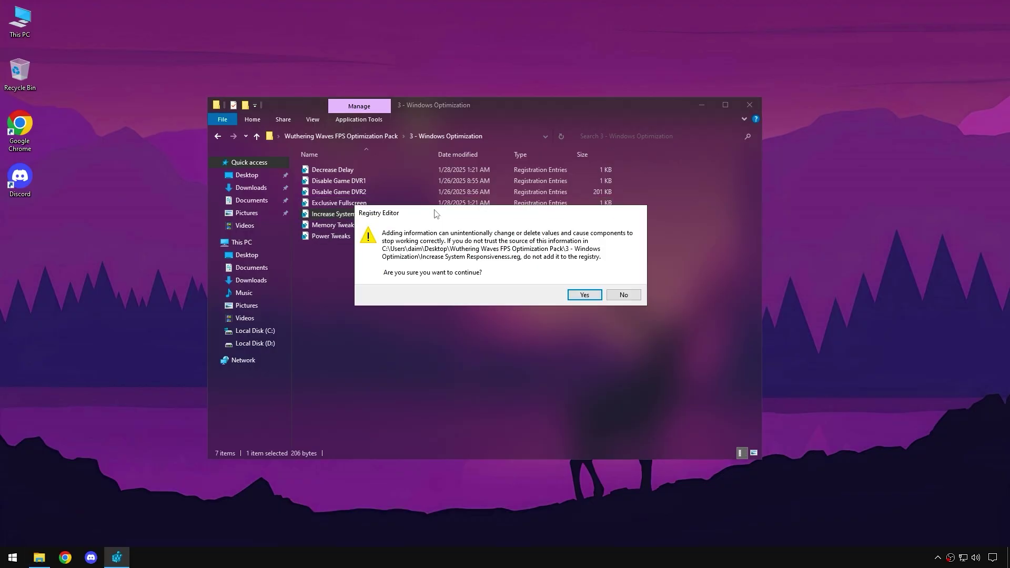
click(585, 295)
click(613, 284)
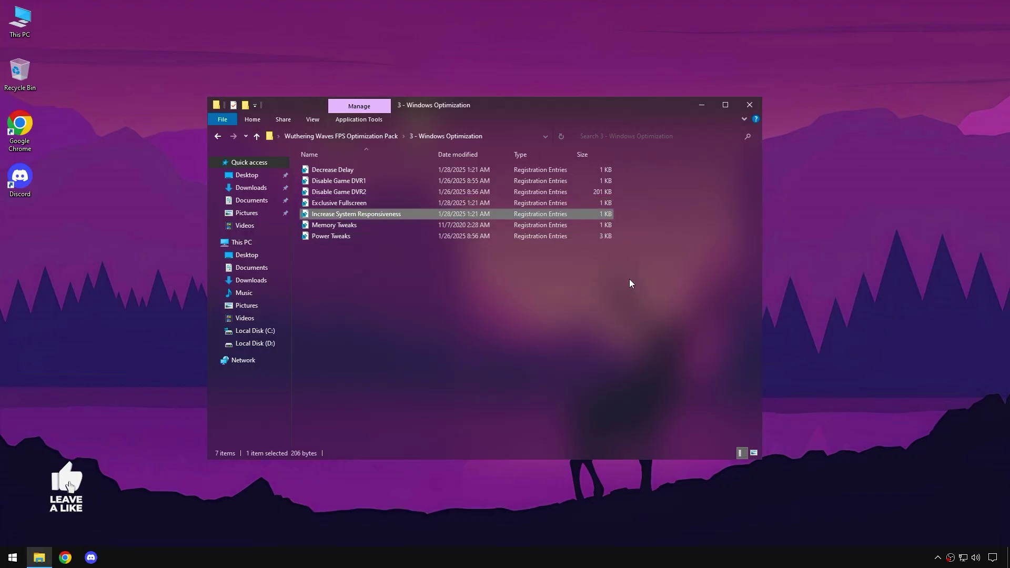
double_click(441, 225)
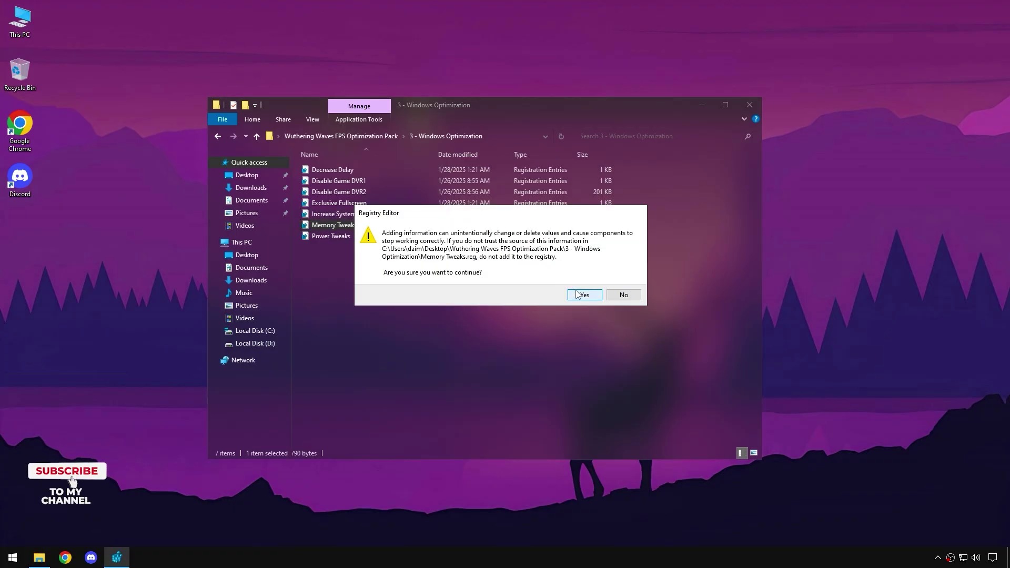
click(578, 294)
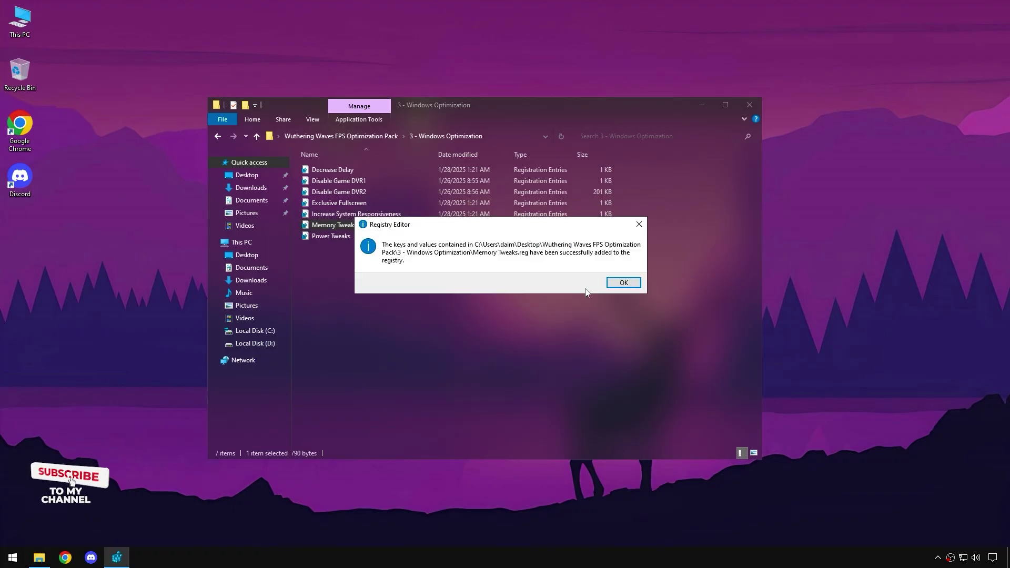
click(619, 284)
Add the Power Tweaks file from the 3 - Windows Optimization folder to the registry and return to the pack folder.
double_click(412, 235)
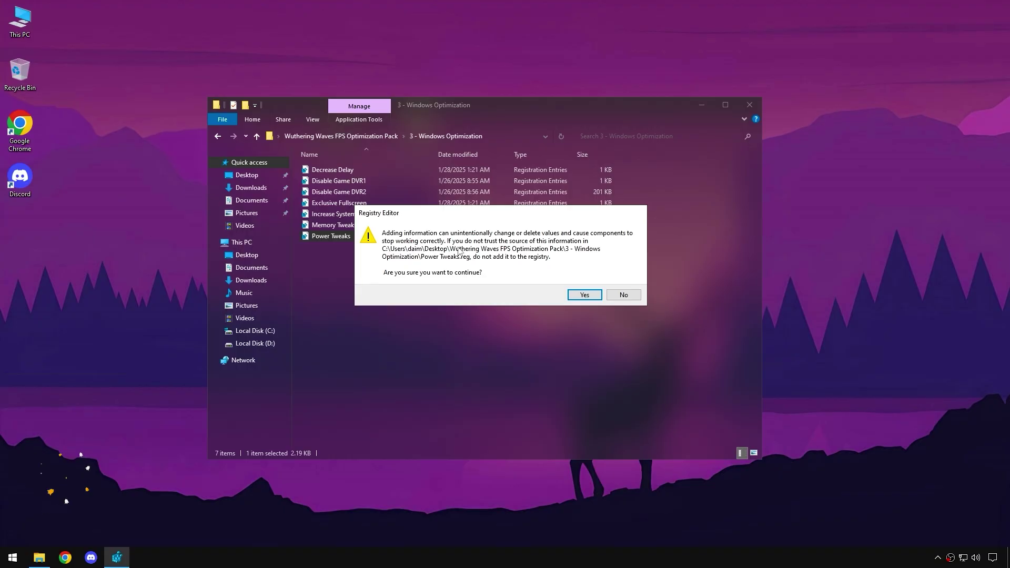
click(570, 295)
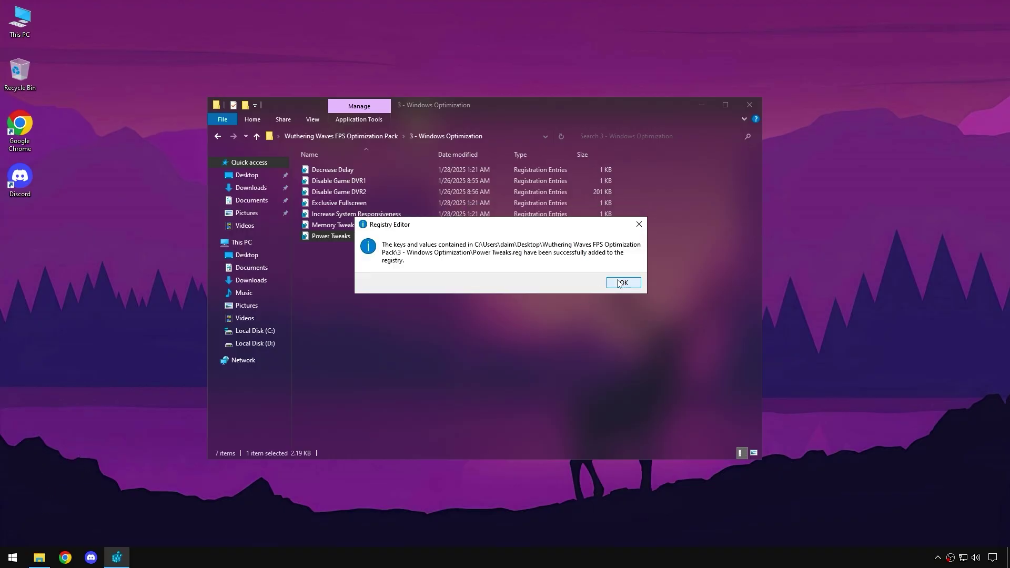
click(619, 284)
click(214, 138)
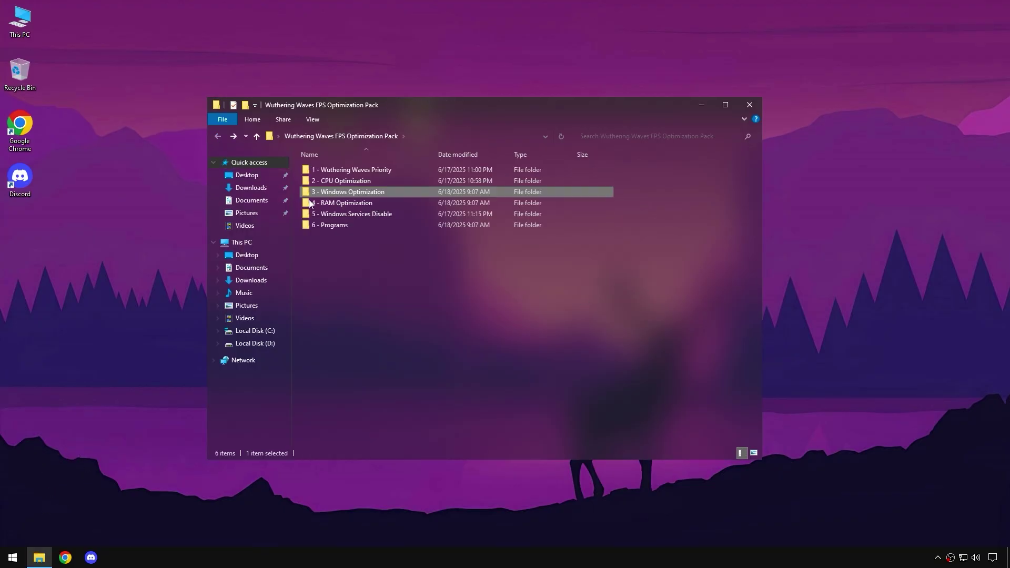
Open the 4 - RAM Optimization folder and check the installed memory size in Task Manager's performance view, closing Task Manager after reading it.
double_click(383, 203)
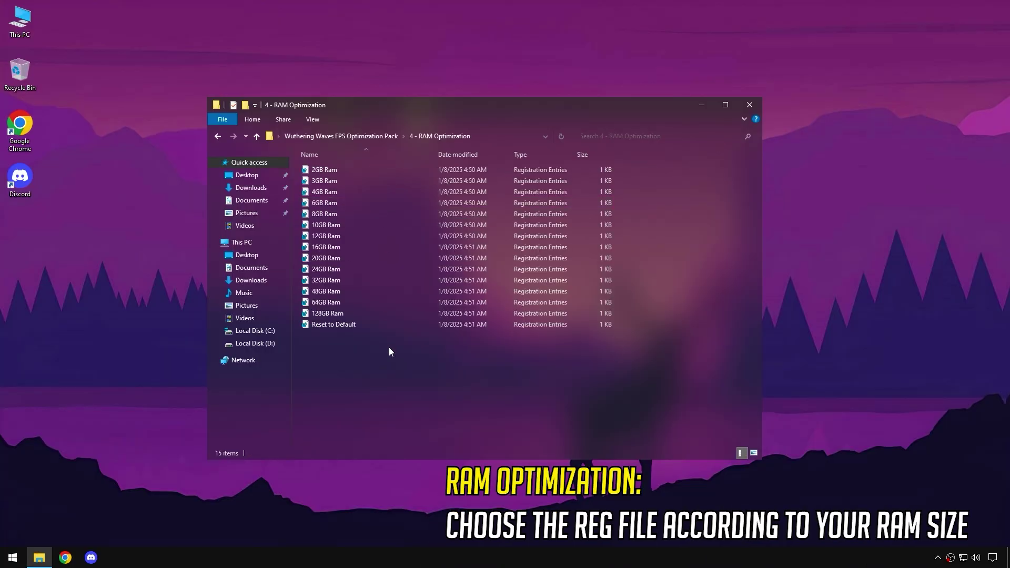
right_click(404, 547)
click(438, 510)
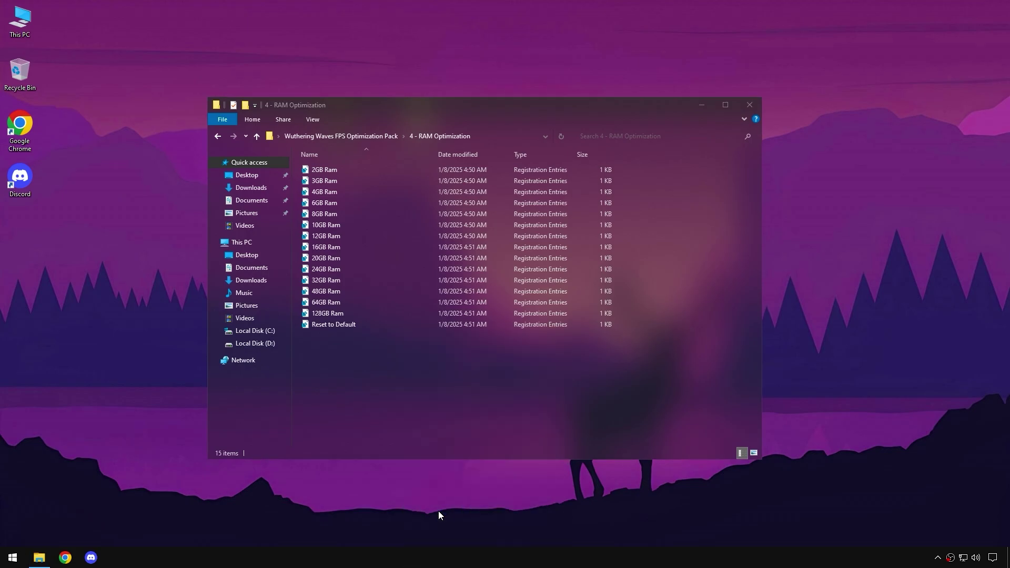
click(167, 145)
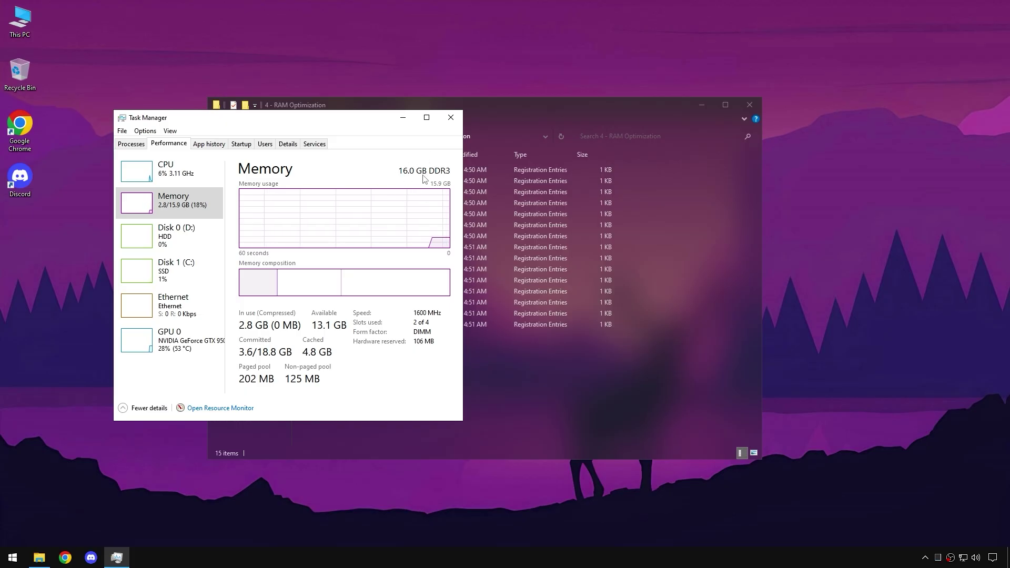
click(451, 117)
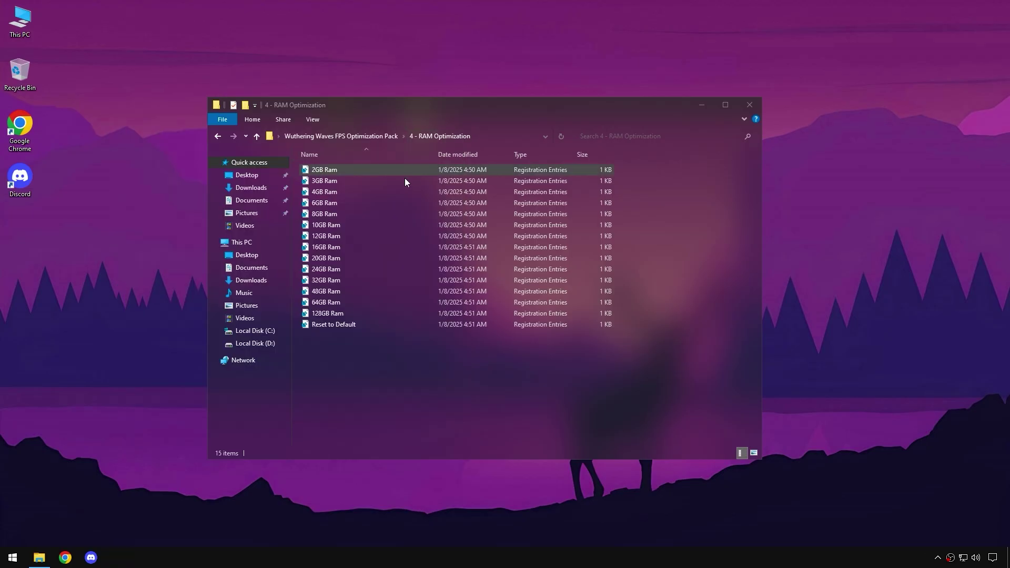
Add the 16GB Ram file from the 4 - RAM Optimization folder to the registry and return to the pack folder.
double_click(353, 244)
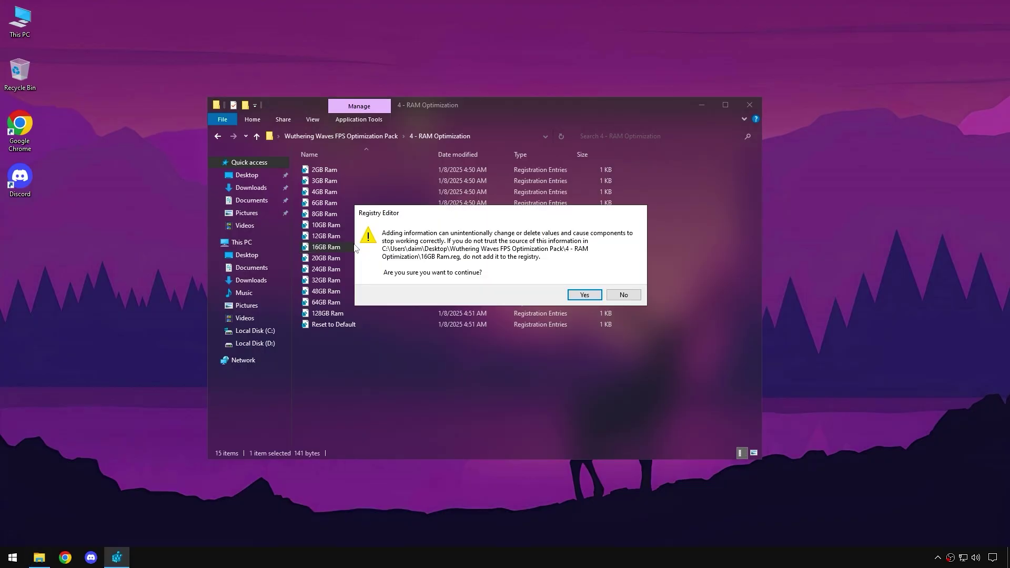
click(575, 293)
click(621, 278)
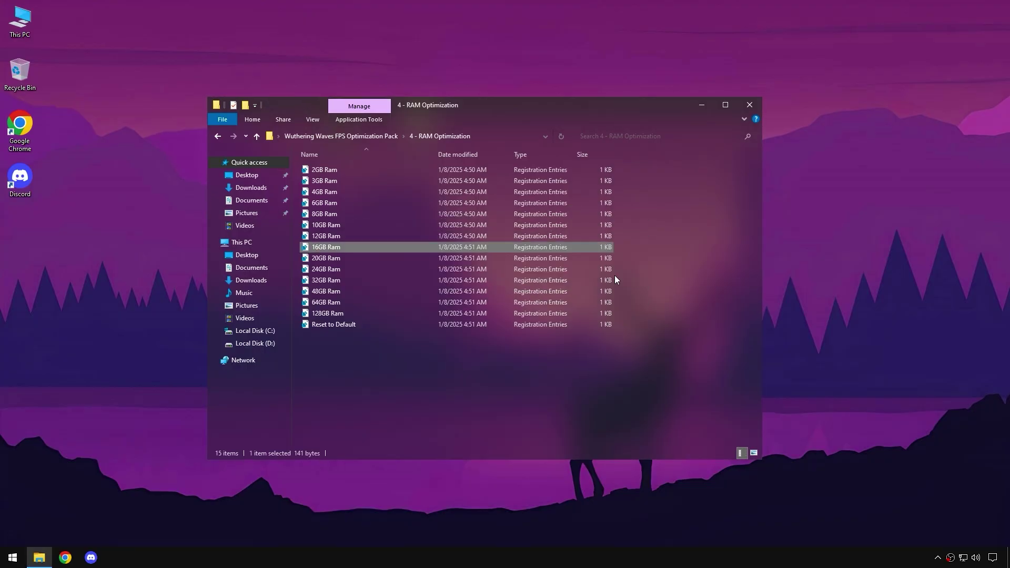
click(226, 135)
Add the Disable Background Apps and Disable Fullscreen Windows Optimization files from the 5 - Windows Services Disable folder to the registry.
click(415, 217)
double_click(415, 215)
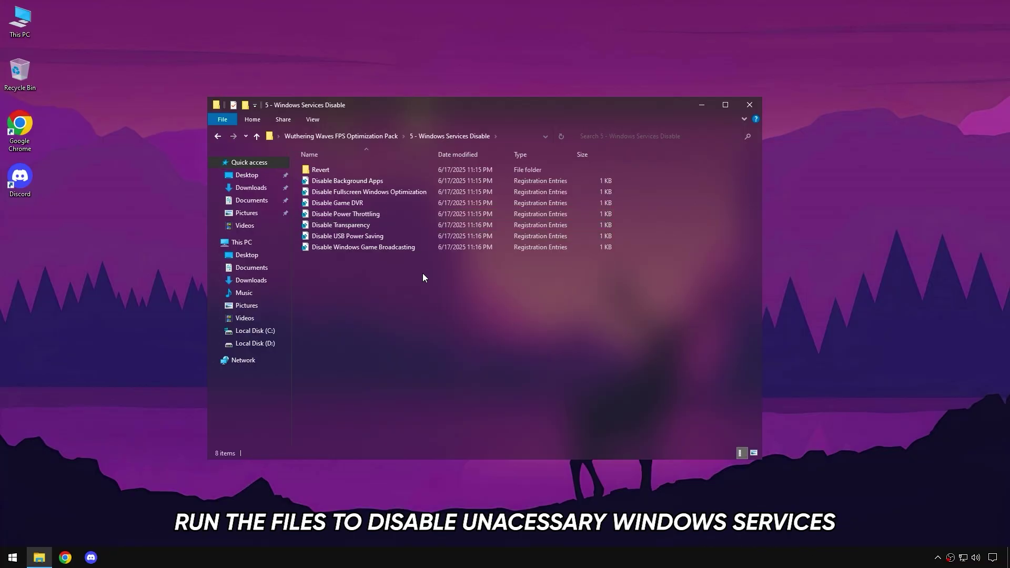
double_click(368, 181)
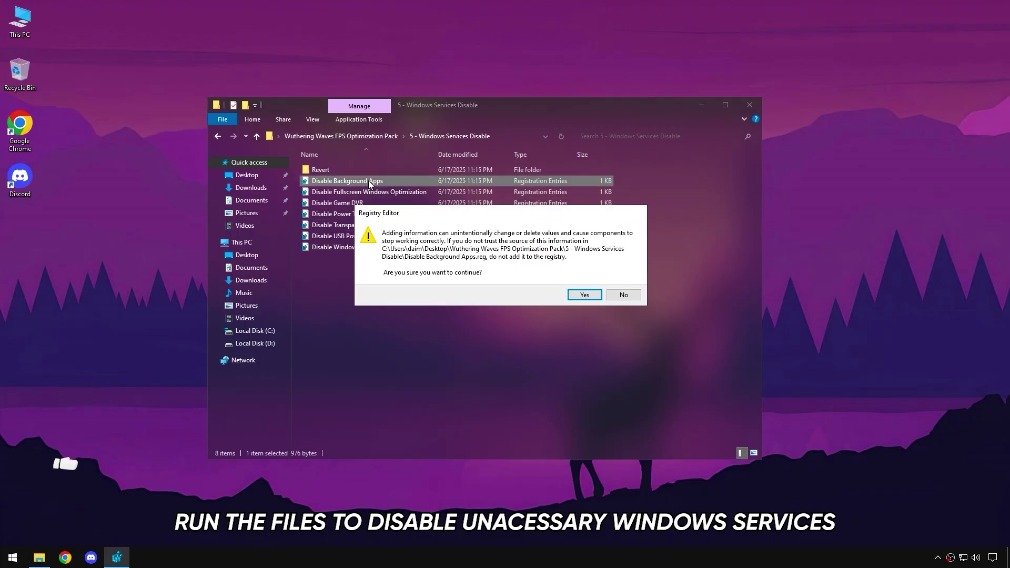
click(585, 294)
click(618, 284)
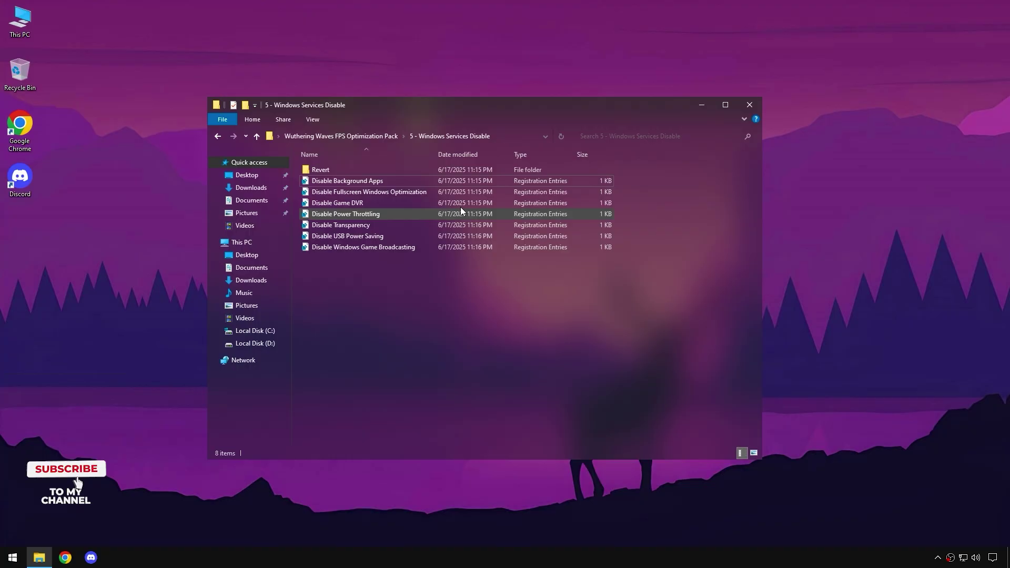
double_click(445, 192)
click(584, 296)
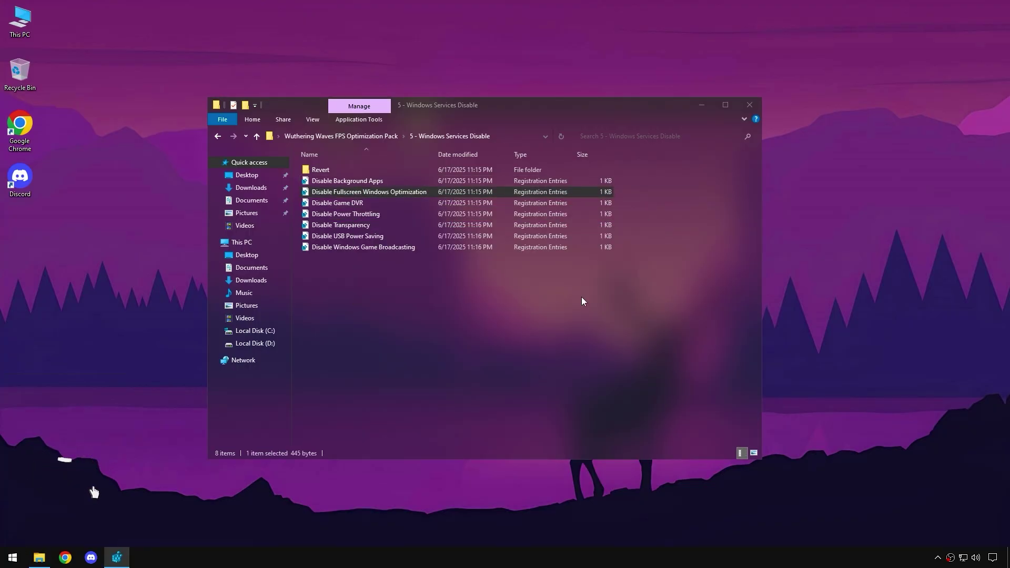
click(608, 286)
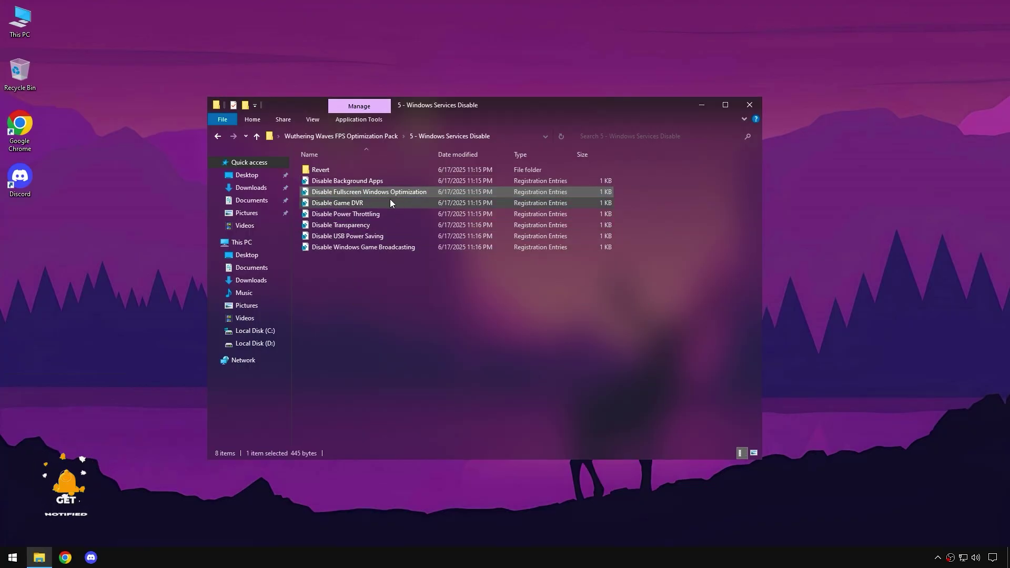
Add the Disable Game DVR and Disable Power Throttling files from the 5 - Windows Services Disable folder to the registry.
double_click(389, 200)
click(584, 295)
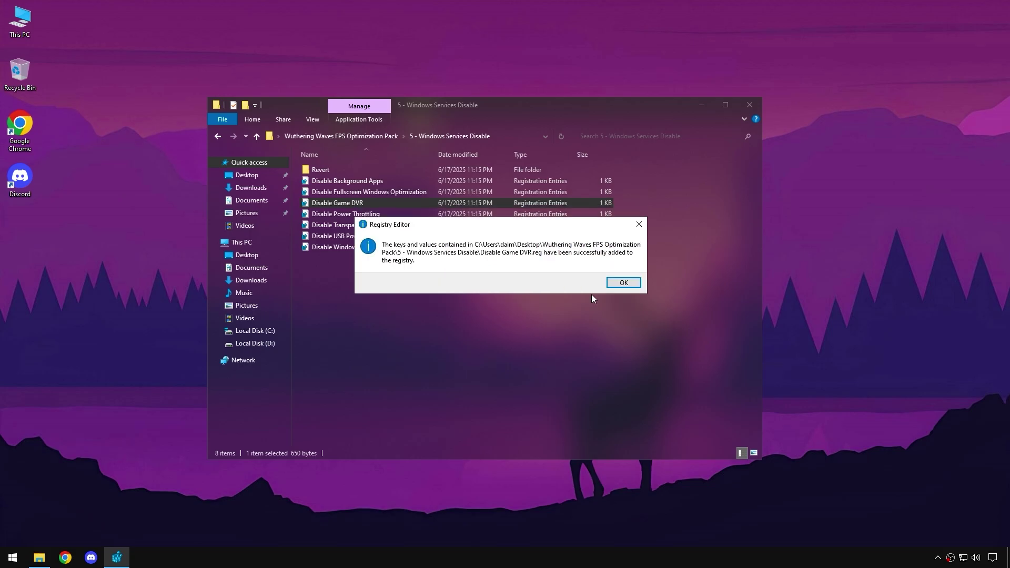
click(621, 282)
double_click(405, 214)
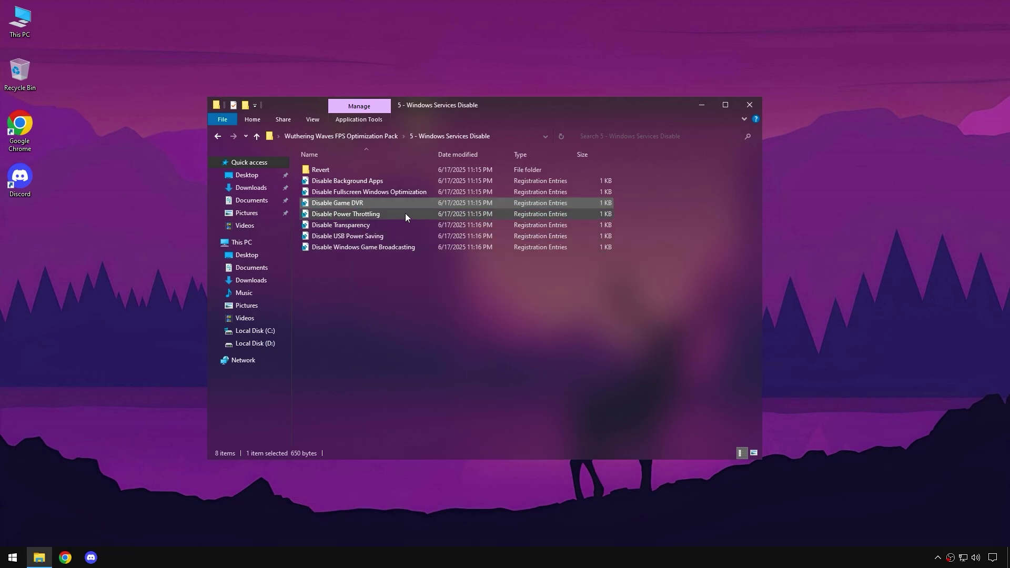
click(582, 295)
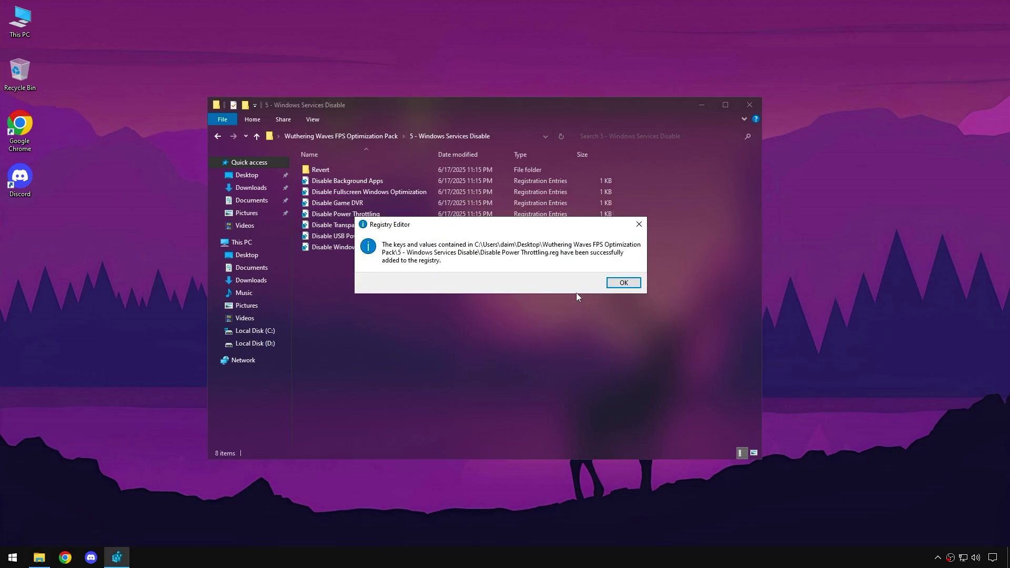
click(612, 284)
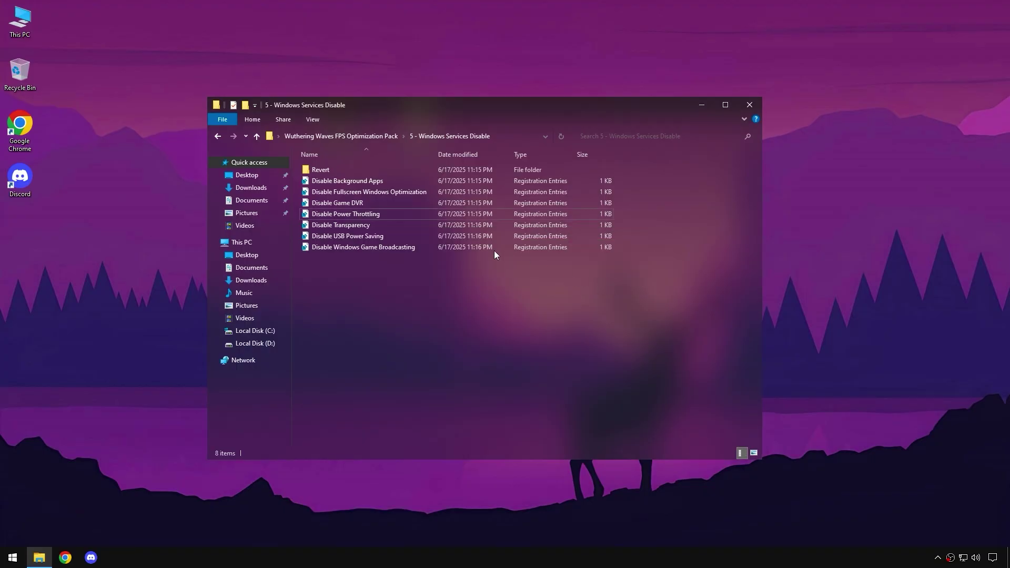
Add the Disable Transparency and Disable USB Power Saving files to the registry.
double_click(401, 224)
click(573, 296)
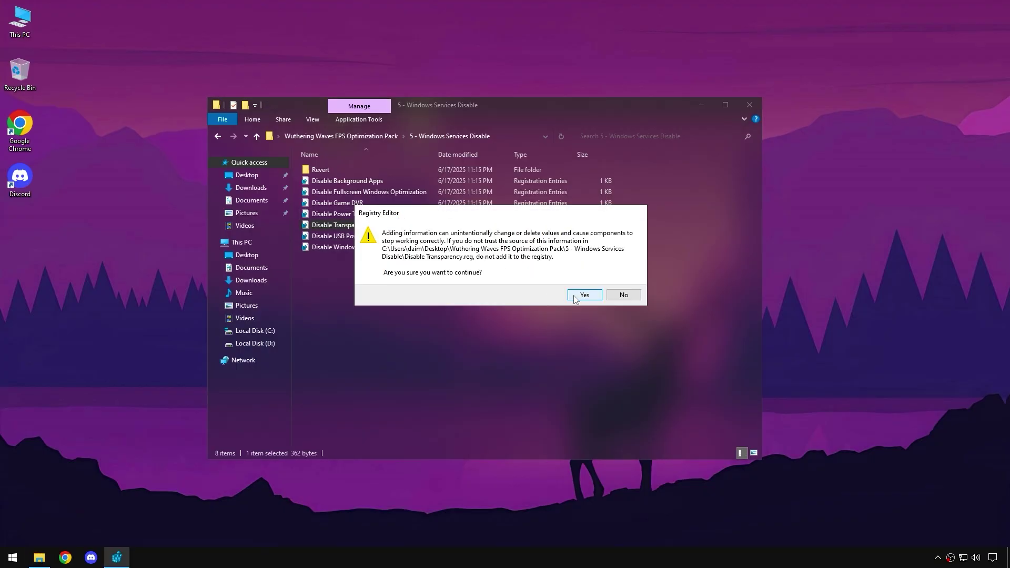
click(606, 284)
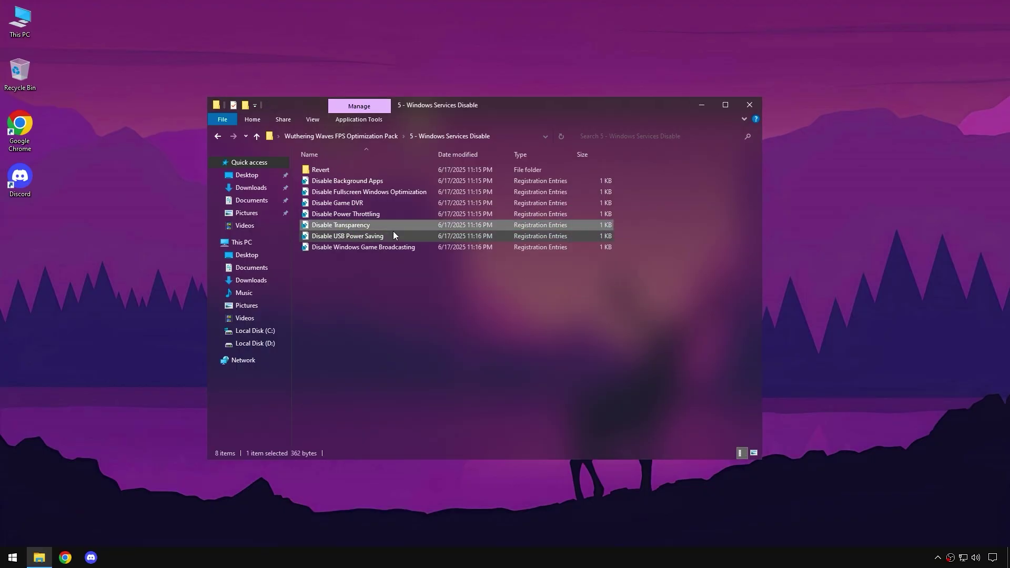
double_click(390, 234)
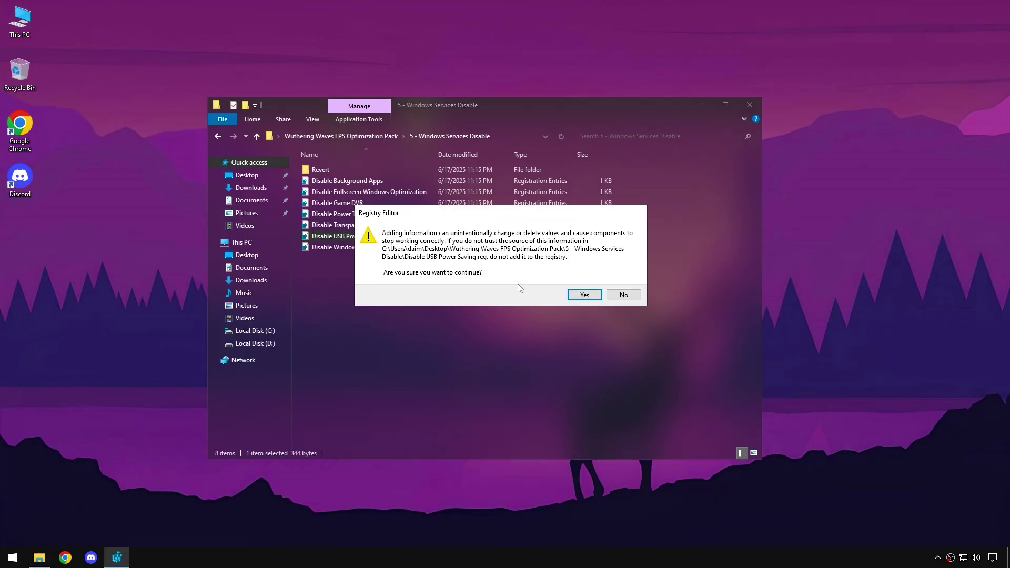
click(582, 295)
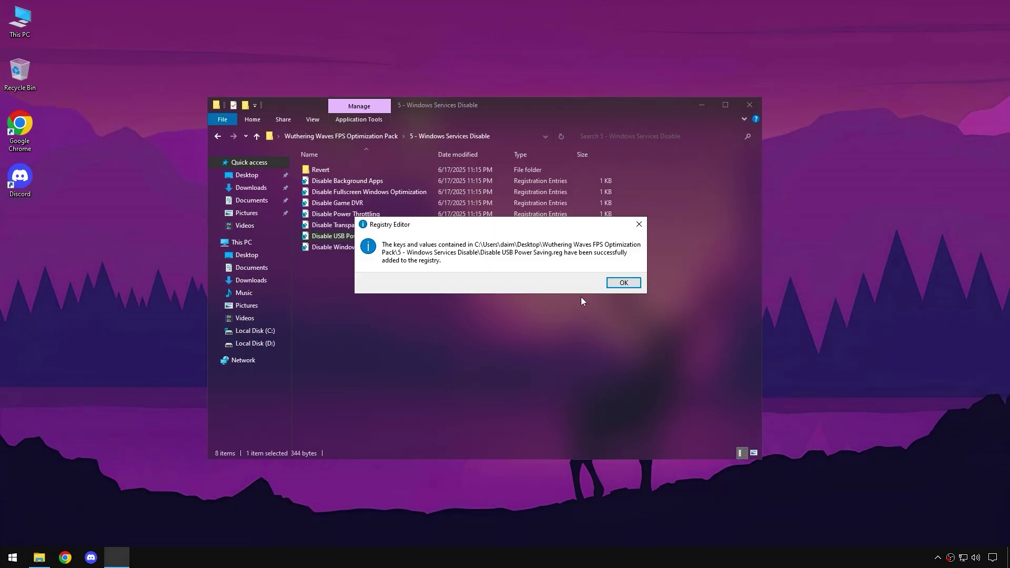
click(635, 284)
Add the Disable Windows Game Broadcasting file to the registry and return to the pack folder.
double_click(453, 246)
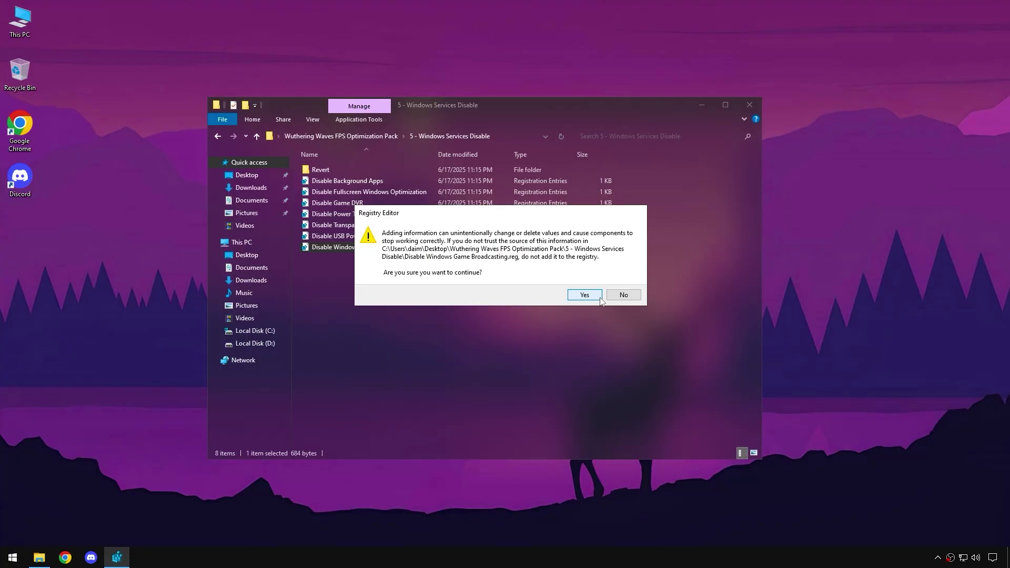
click(601, 300)
click(625, 283)
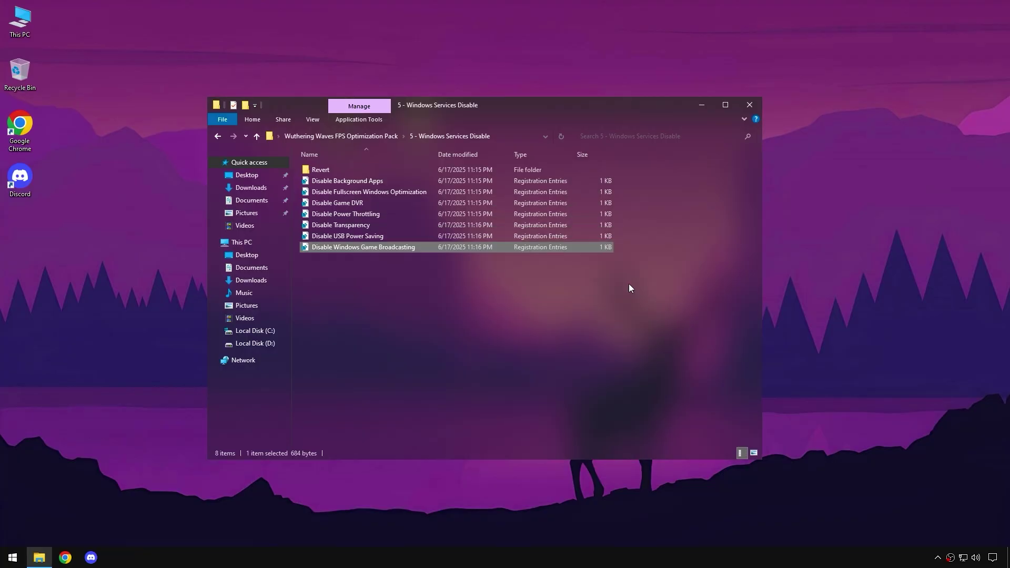
click(217, 137)
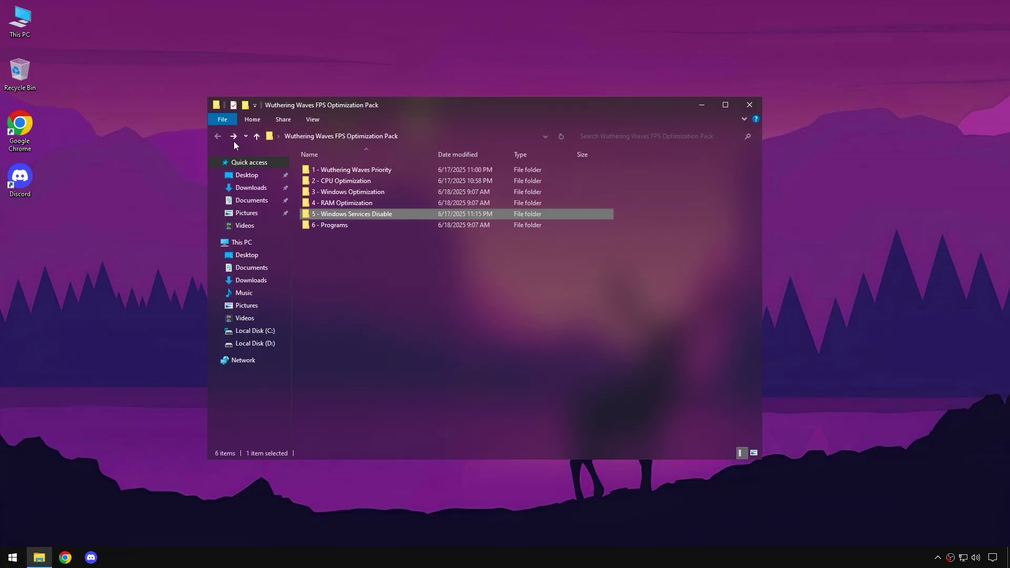
Start memreduct-3.3.5-setup from the Mem Reduct folder in 6 - Programs, but quit the already running Mem Reduct and cancel the setup.
double_click(377, 229)
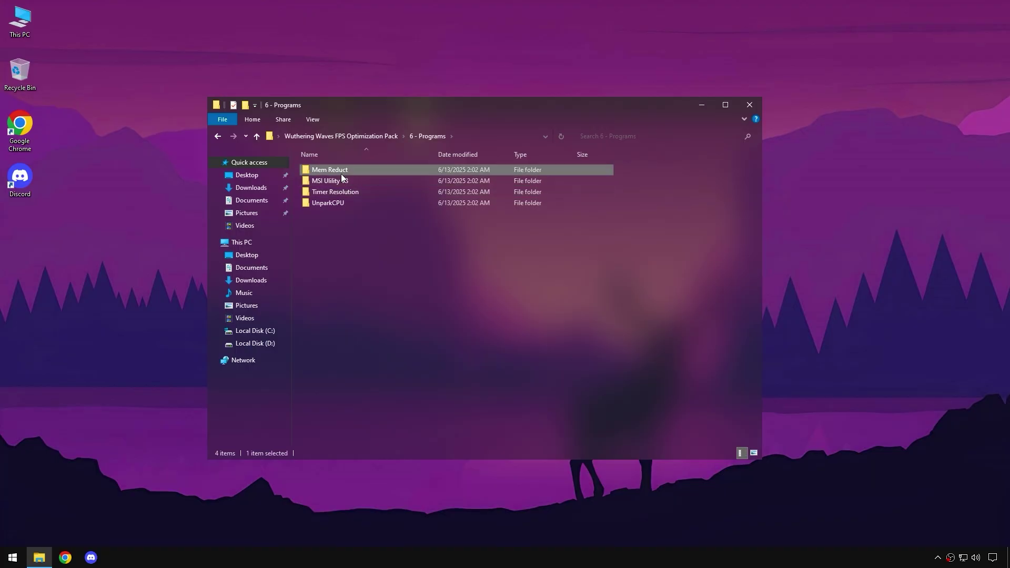
double_click(341, 174)
double_click(341, 171)
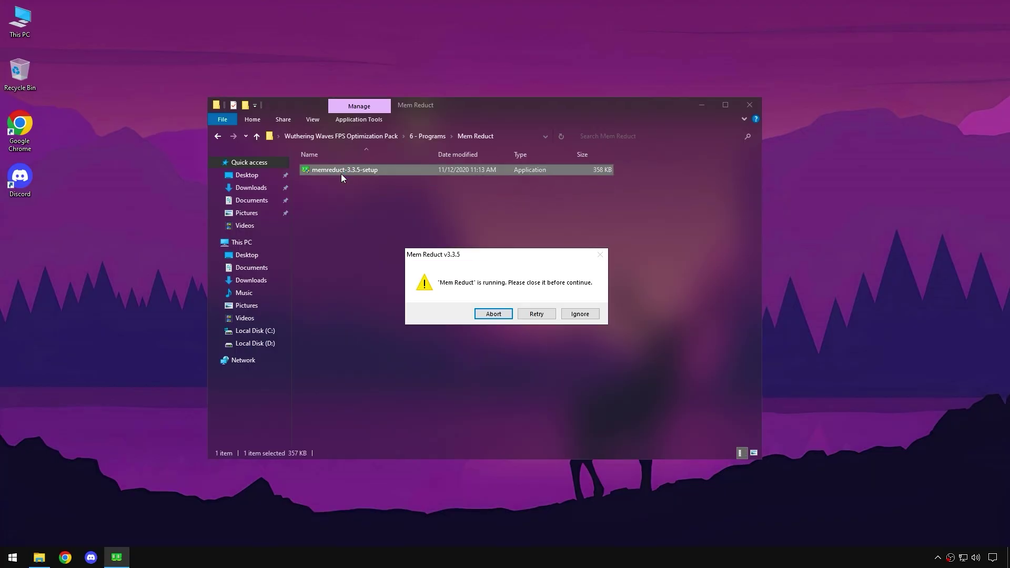
click(594, 317)
click(937, 559)
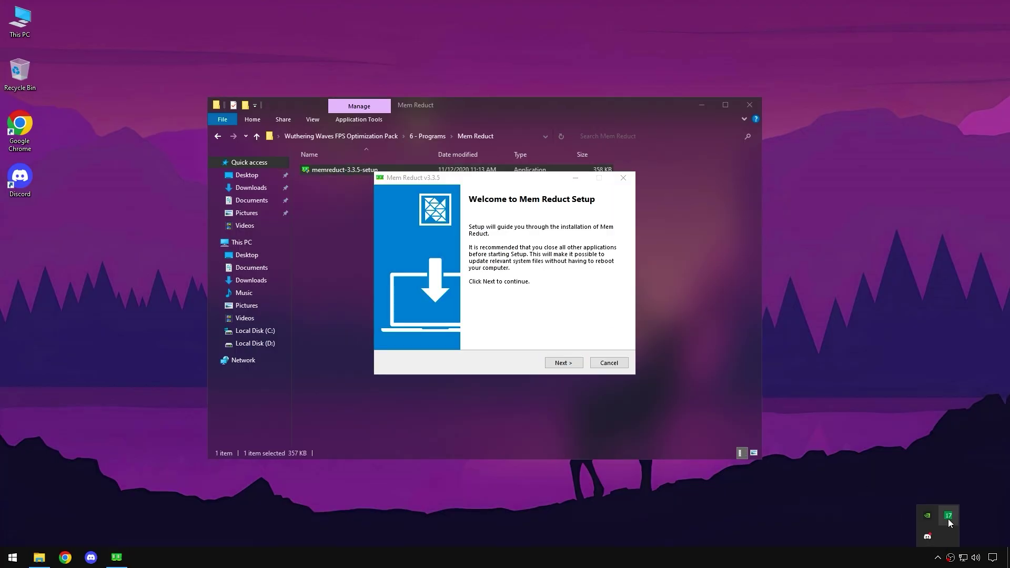
right_click(948, 519)
click(935, 510)
click(609, 363)
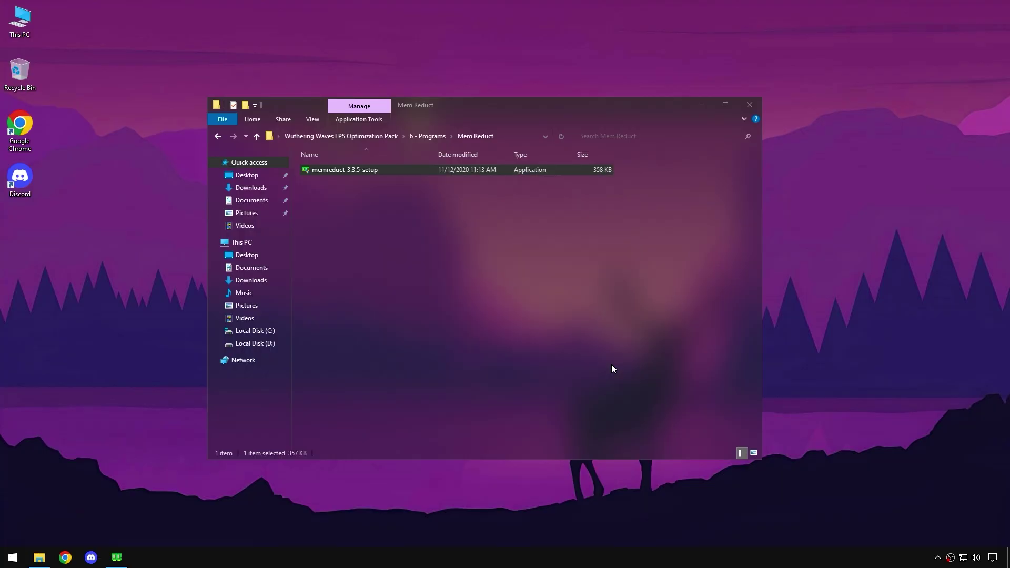
Install Mem Reduct with memreduct-3.3.5-setup, including the desktop and start menu shortcuts, and launch the program.
double_click(421, 169)
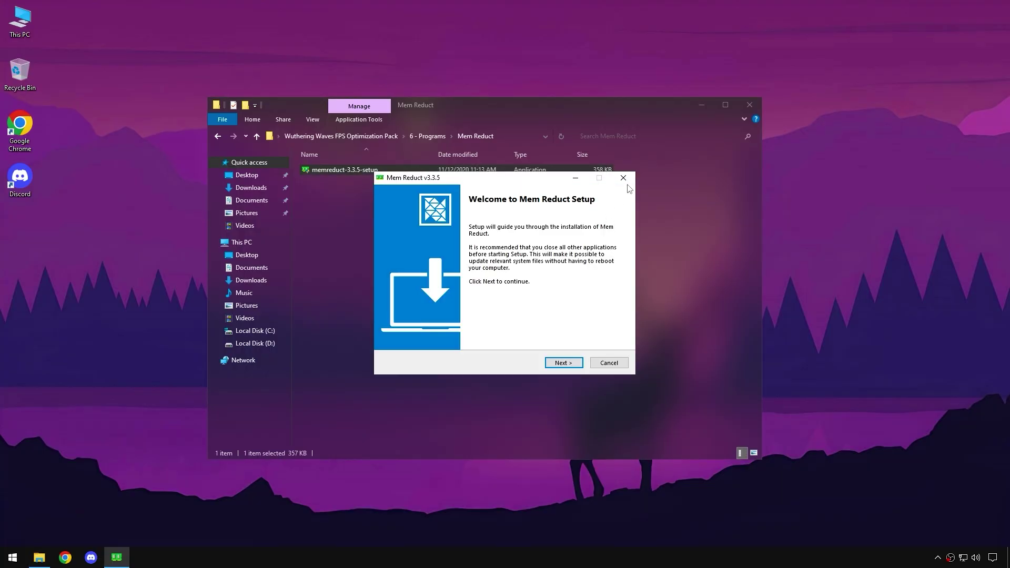
click(561, 363)
click(562, 363)
click(562, 363)
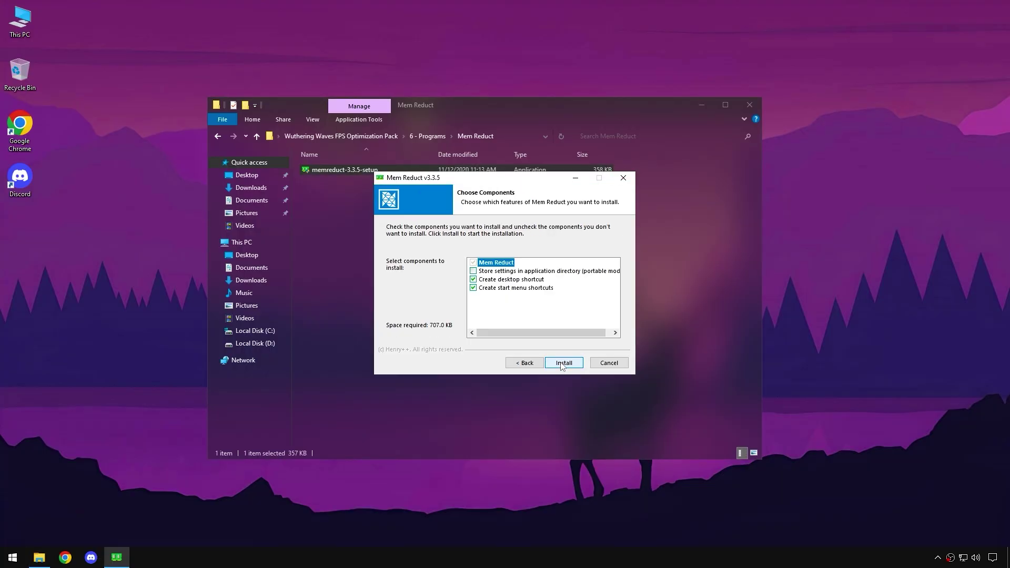
click(562, 363)
click(561, 363)
click(561, 363)
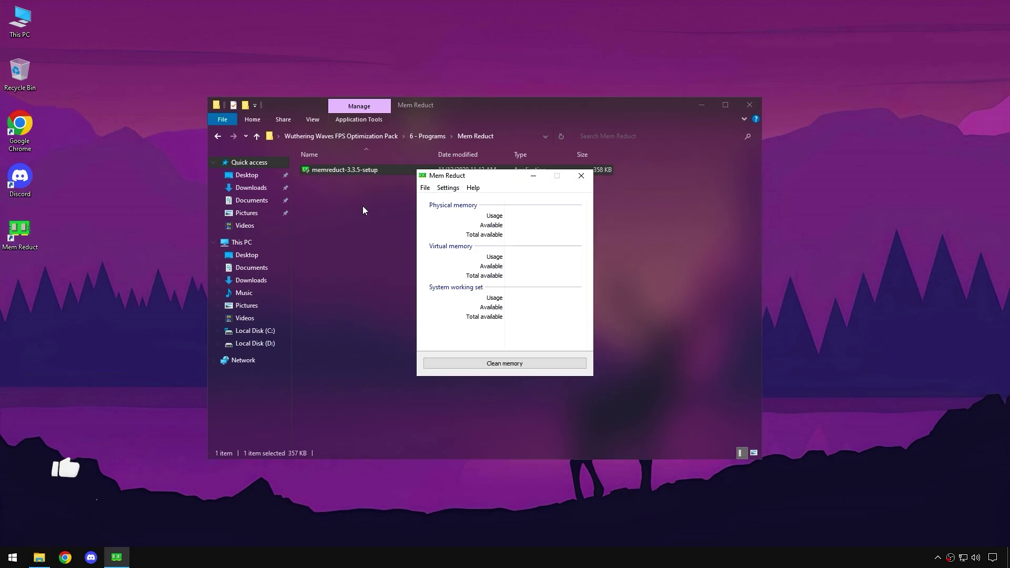
In Mem Reduct's general settings, enable Always on top and turn off Load on system startup and Start minimized, and review the memory cleaning settings.
click(425, 189)
click(428, 198)
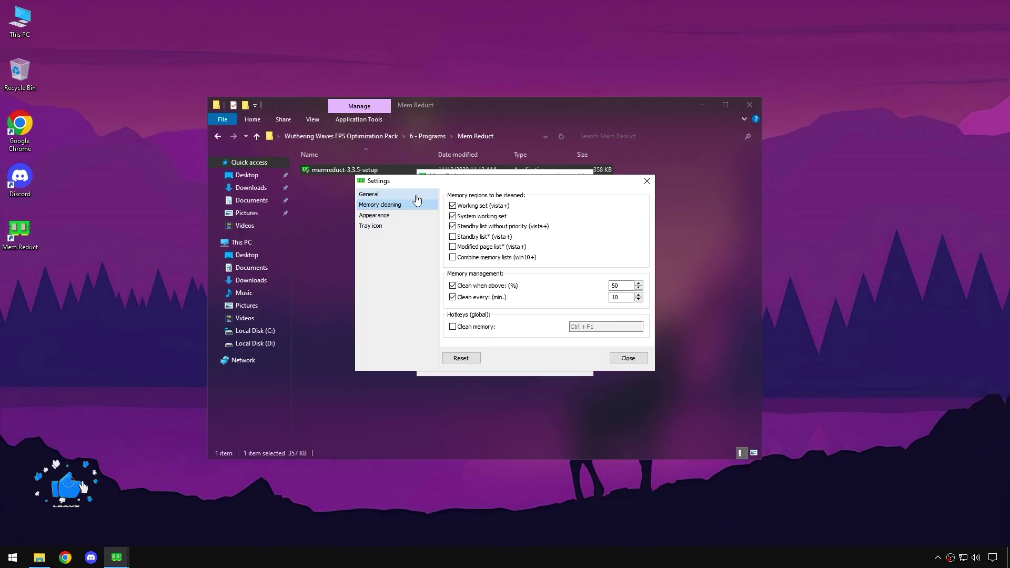
click(420, 195)
click(453, 206)
click(452, 216)
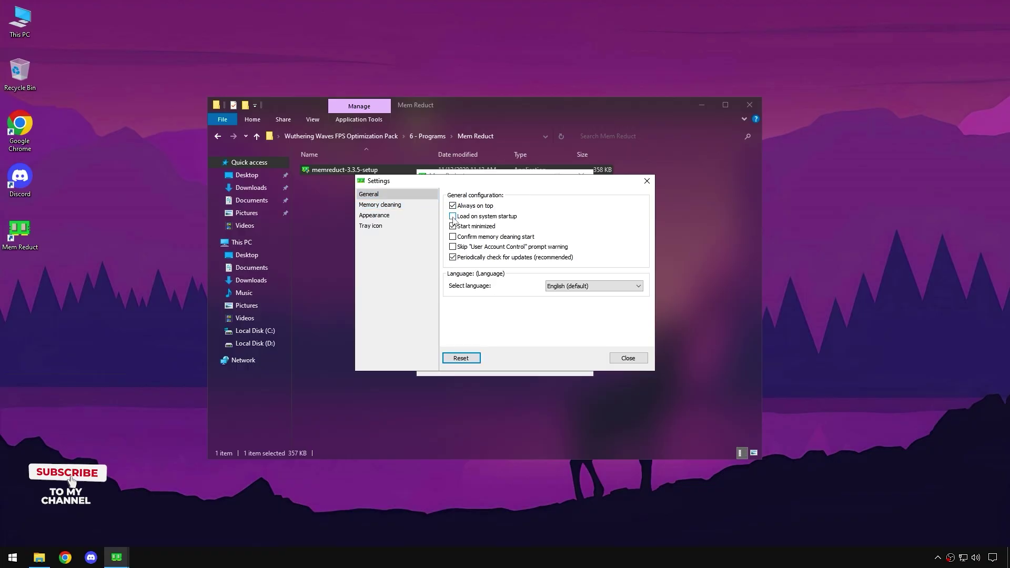
click(453, 227)
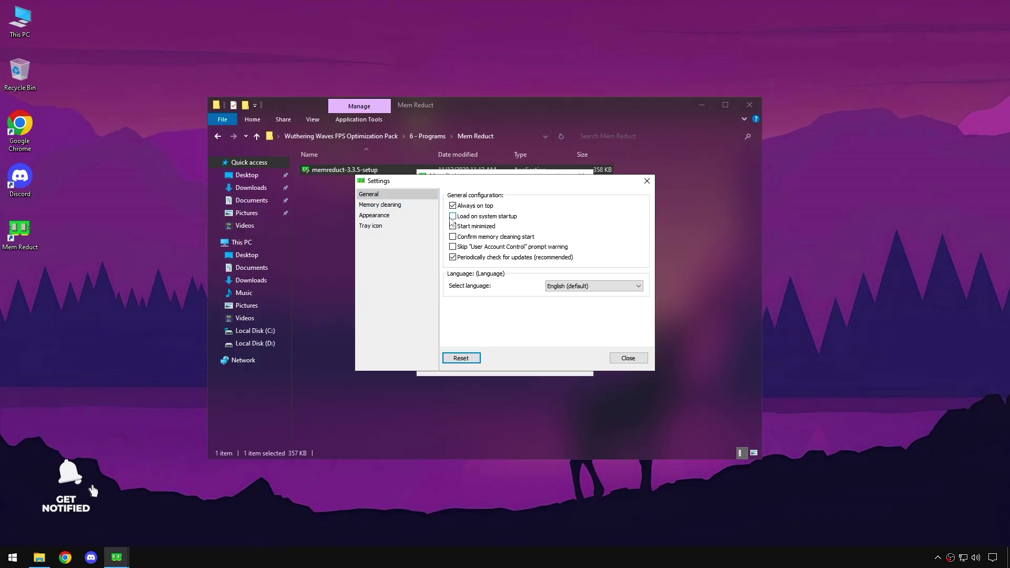
click(453, 226)
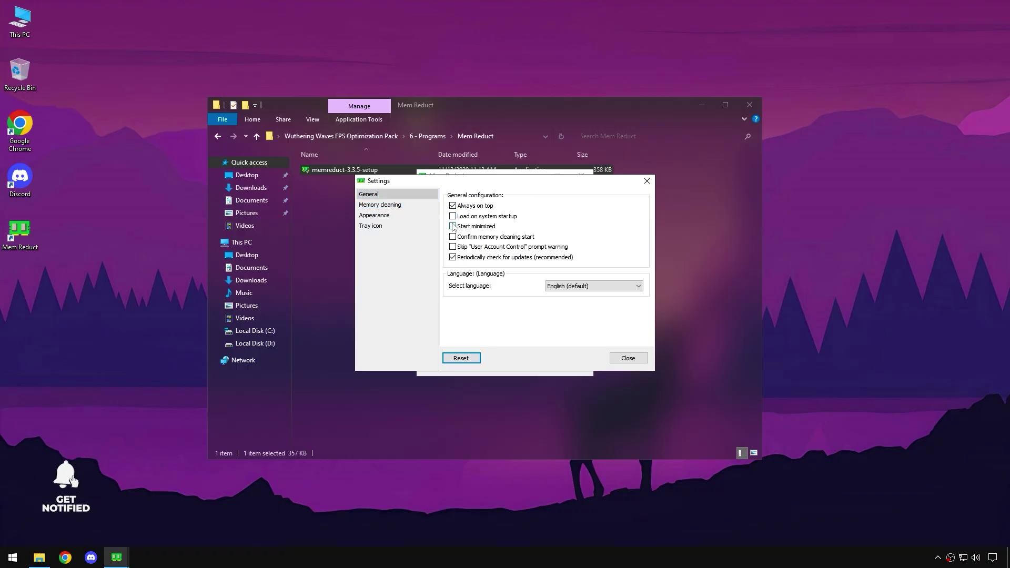
click(392, 206)
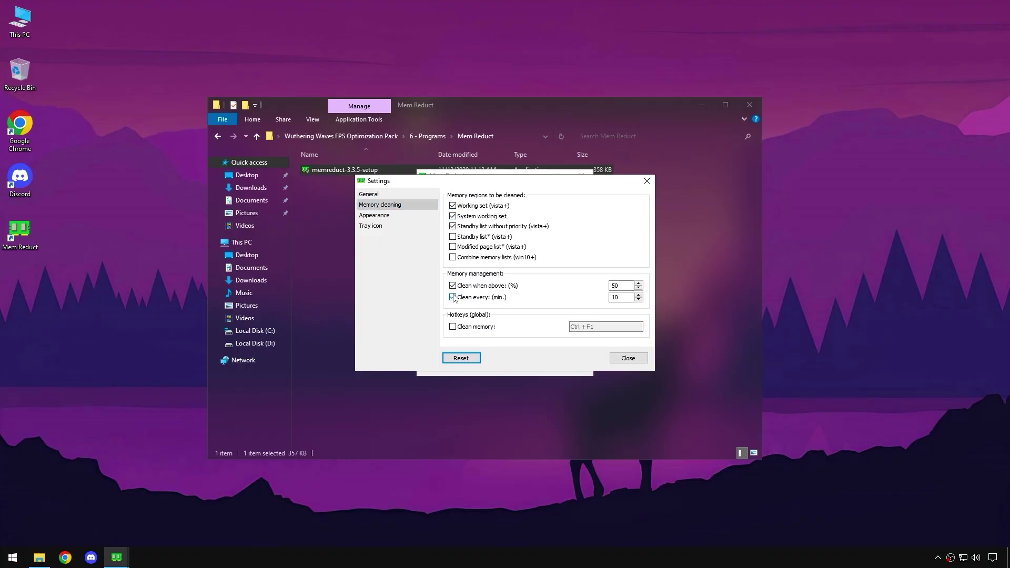
click(627, 357)
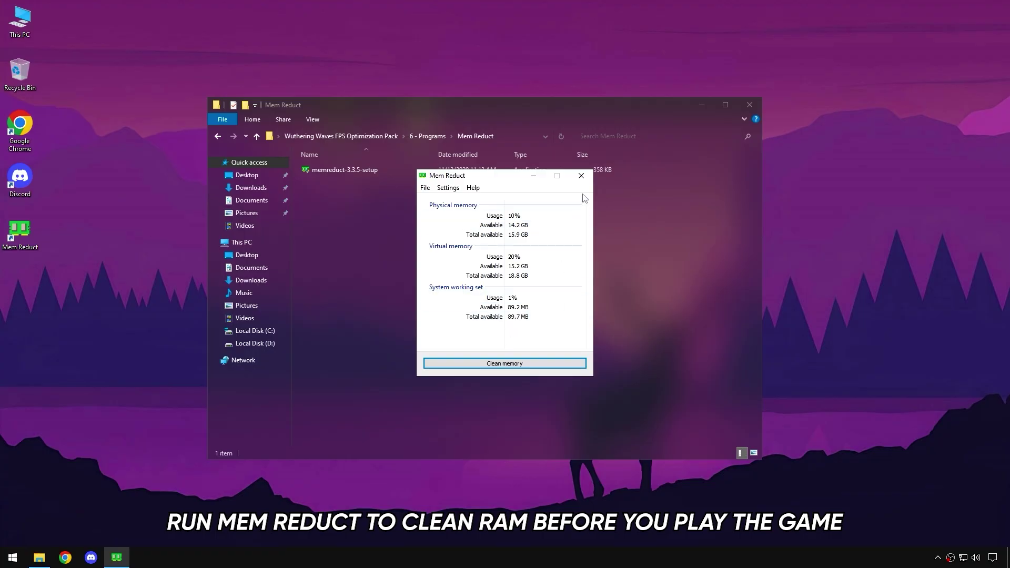
Close Mem Reduct and run MSI_util_v3 as administrator from its folder in 6 - Programs.
click(581, 177)
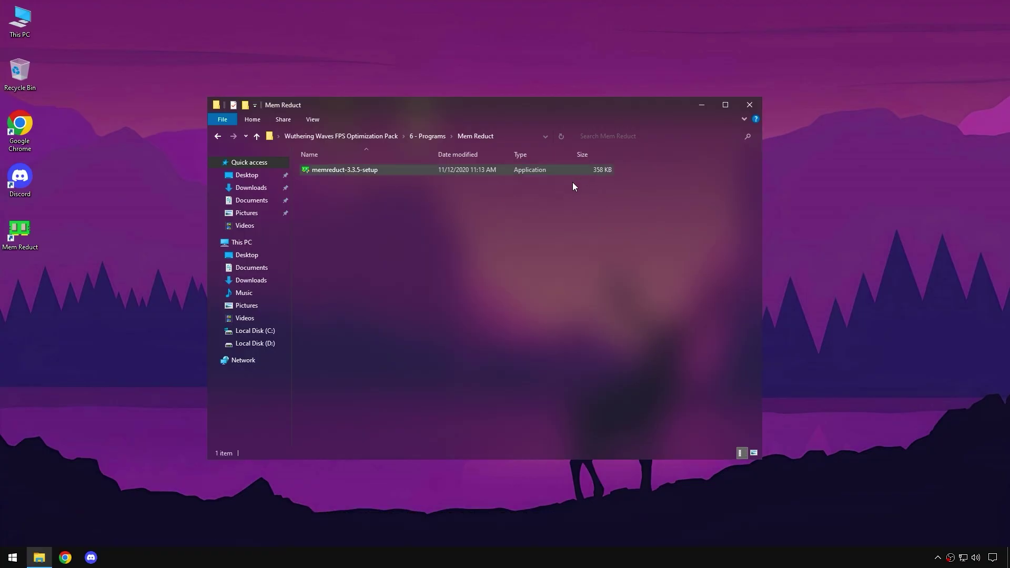
click(217, 136)
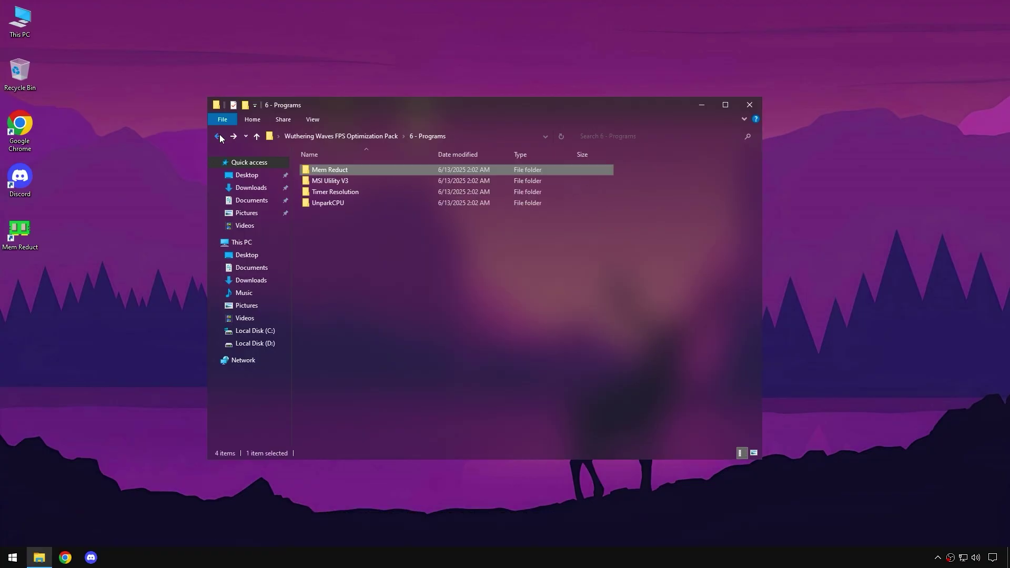
double_click(403, 182)
right_click(338, 169)
click(390, 187)
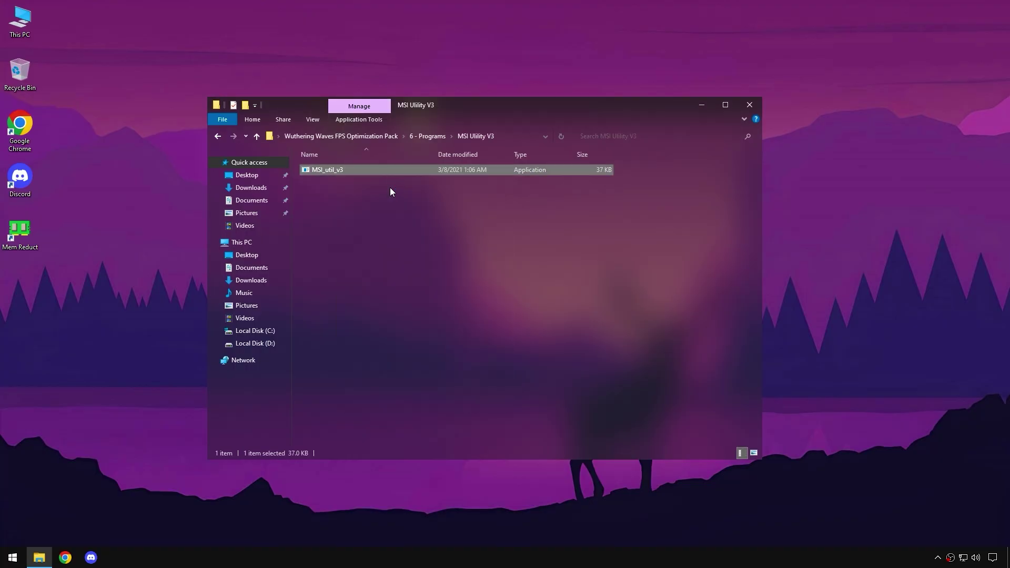
Enable MSI mode for the NVIDIA GeForce GTX 950, set its interrupt priority to High, and close the utility.
click(268, 183)
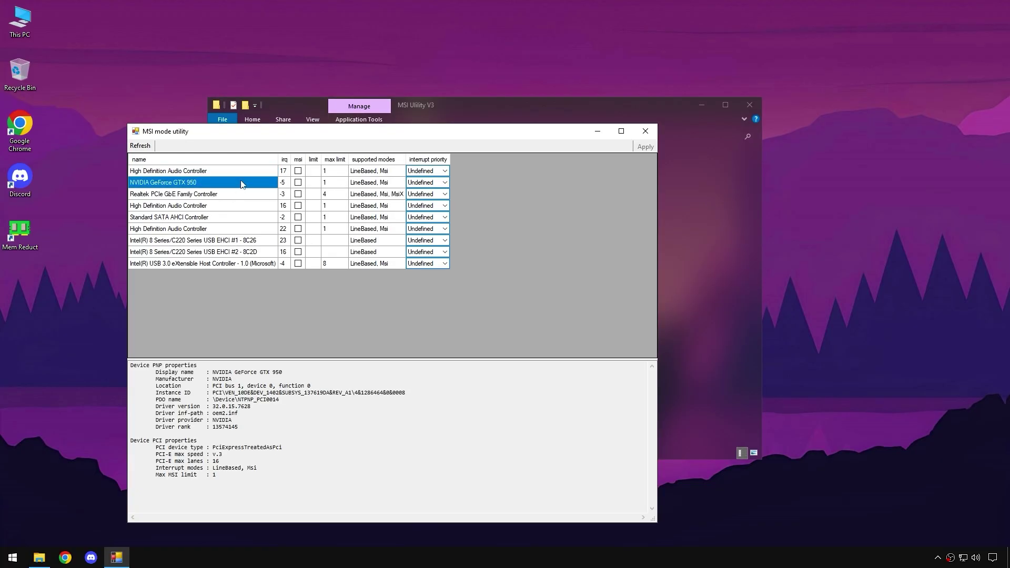
click(299, 182)
click(445, 185)
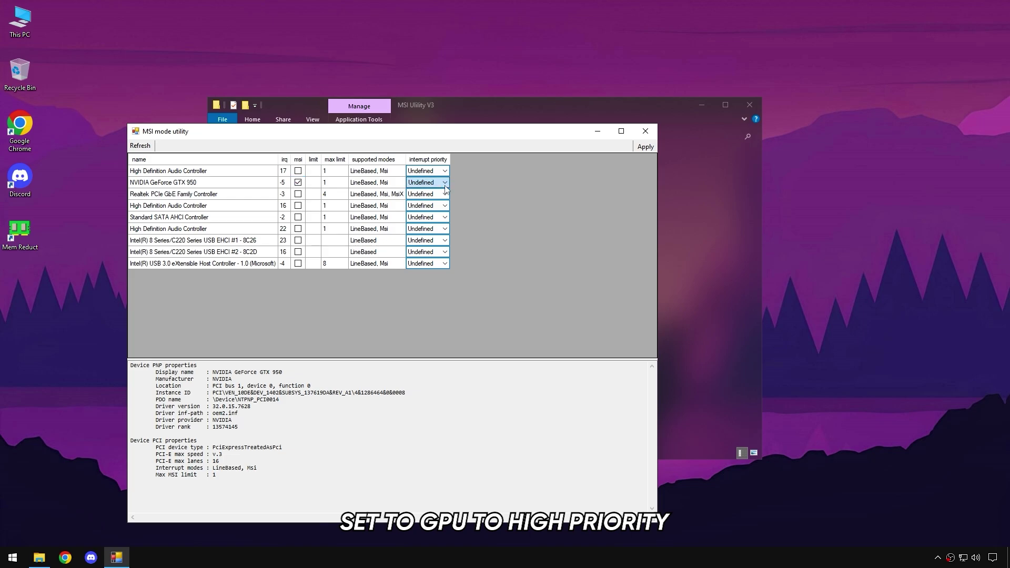
click(422, 213)
click(645, 131)
Run TimerResolution from the Timer Resolution folder in 6 - Programs and set the timer to its maximum resolution, closing the program at the end.
click(217, 136)
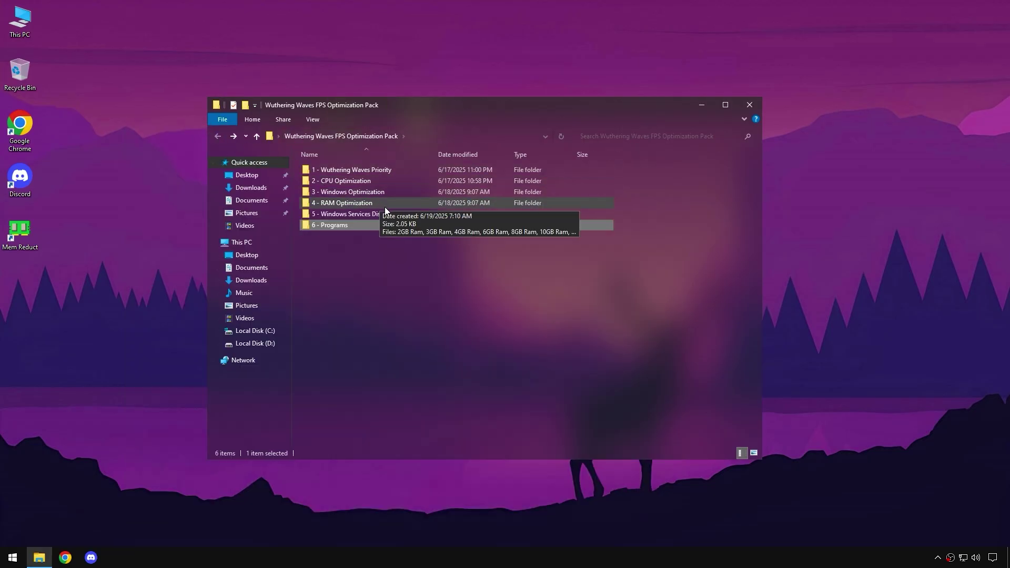
double_click(402, 223)
double_click(368, 193)
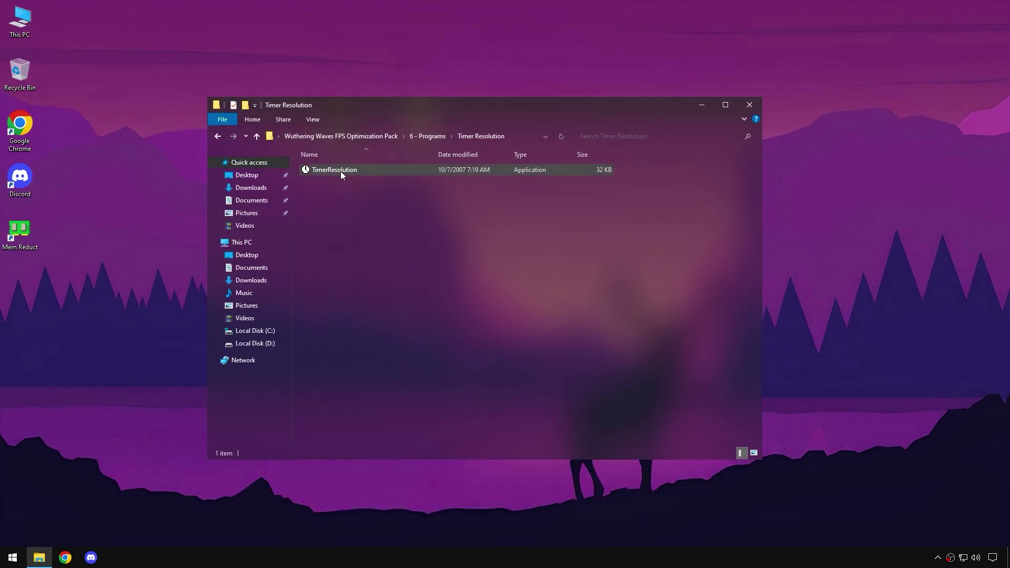
double_click(340, 170)
click(496, 313)
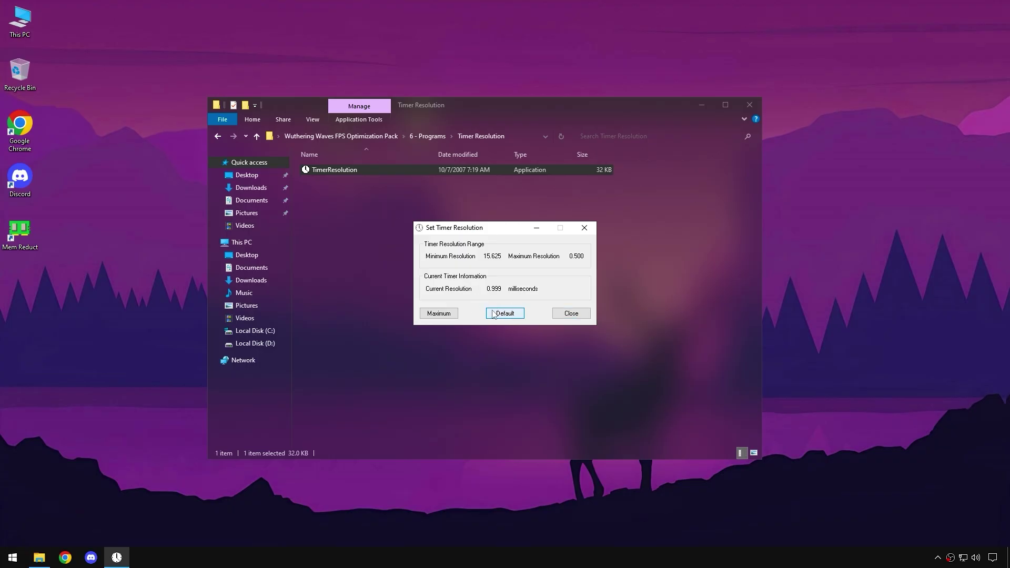
click(447, 313)
click(584, 228)
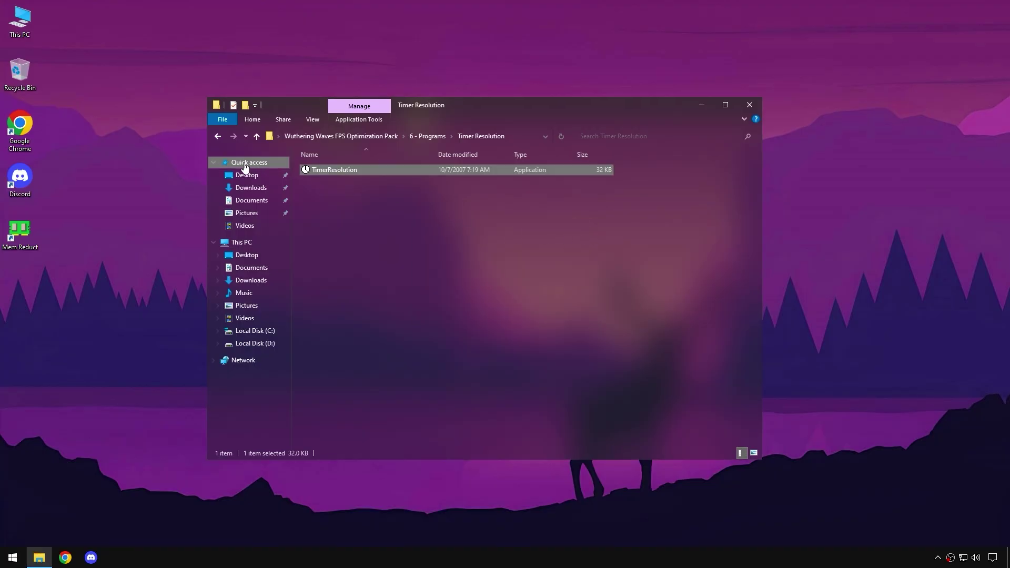
Open the UnparkCPU folder in 6 - Programs and launch Unparkcpu.
click(217, 137)
double_click(371, 225)
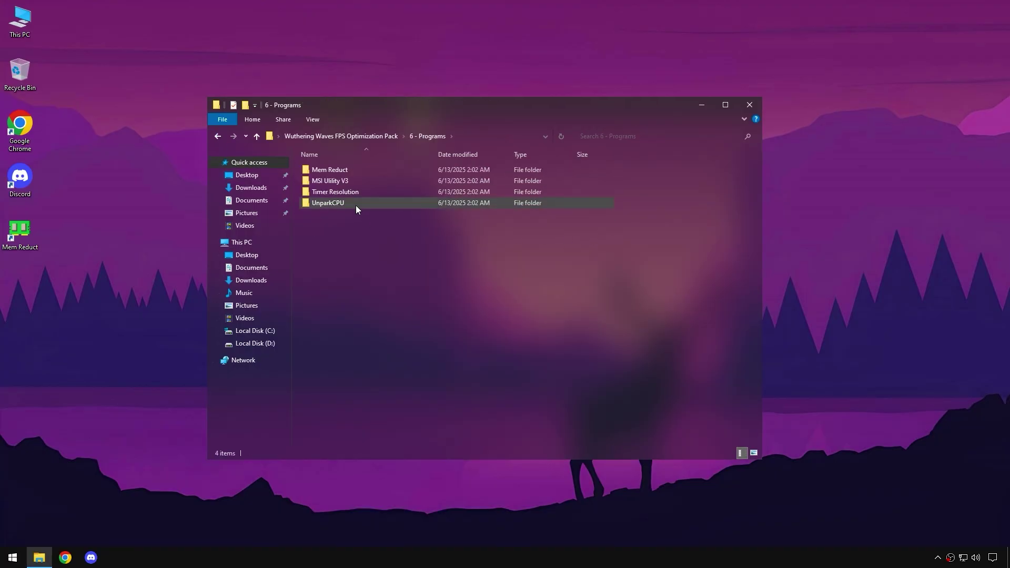
double_click(355, 204)
double_click(342, 181)
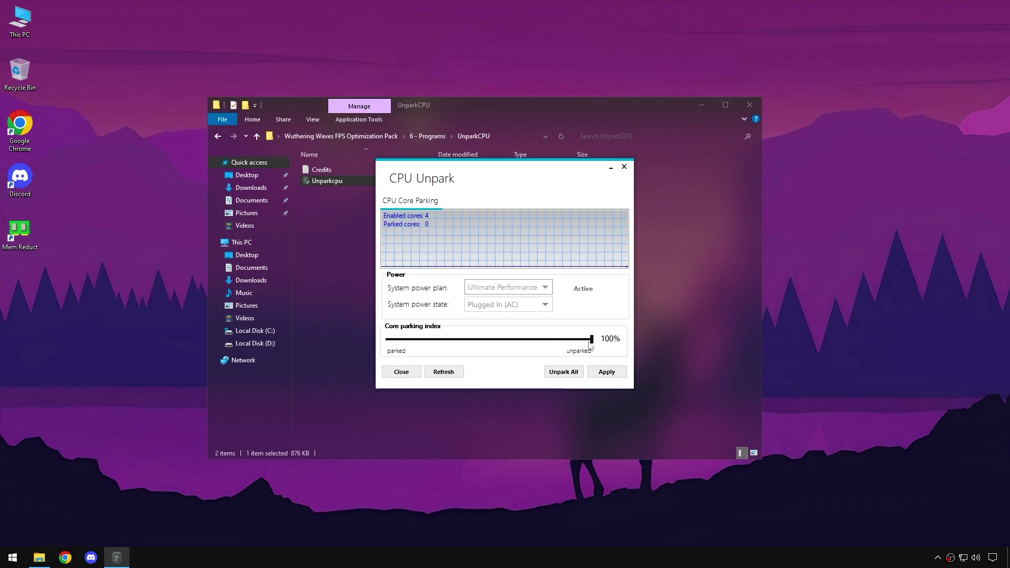
Set the core parking index to 100%, unpark all CPU cores, apply the changes, and close CPU Unpark and its folder window.
mouse_move(591, 340)
mouse_down()
mouse_move(487, 342)
mouse_move(602, 340)
mouse_up()
click(563, 371)
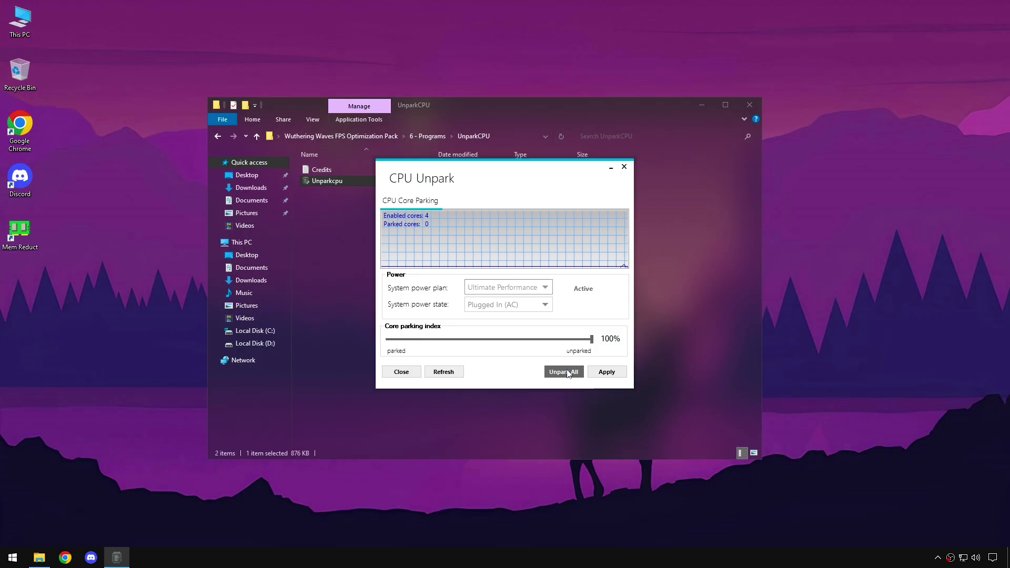
click(574, 303)
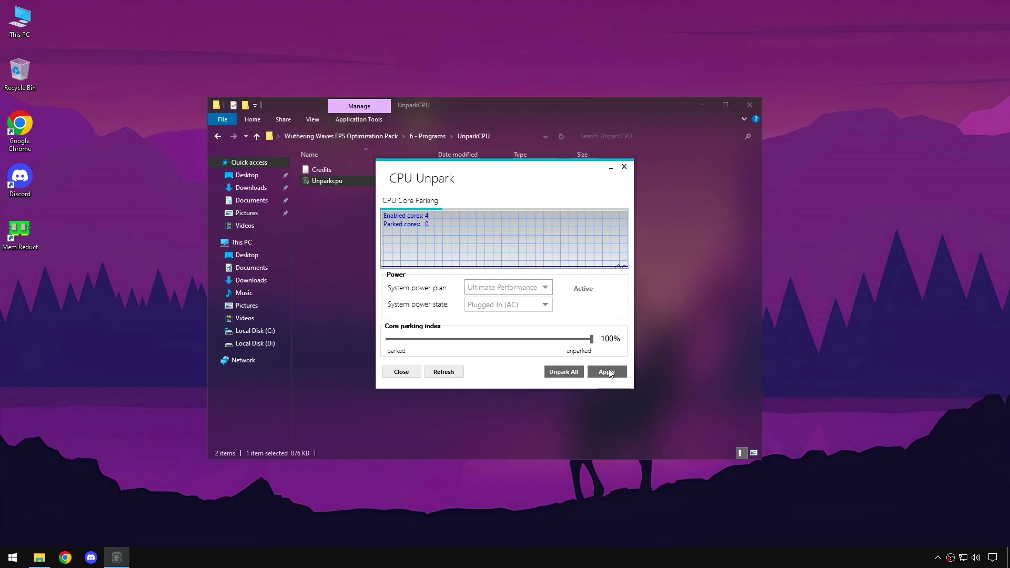
click(607, 372)
click(568, 305)
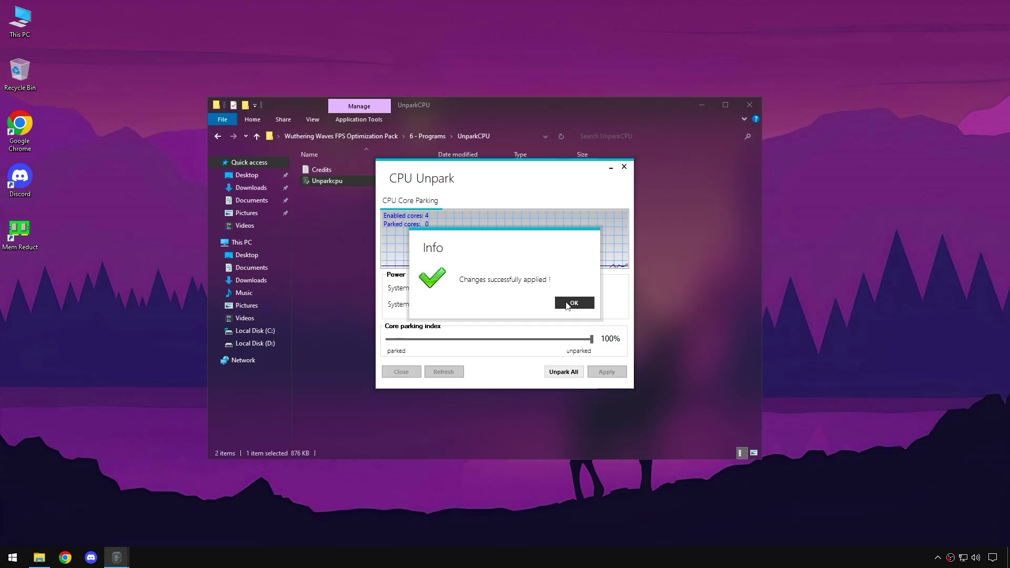
click(623, 167)
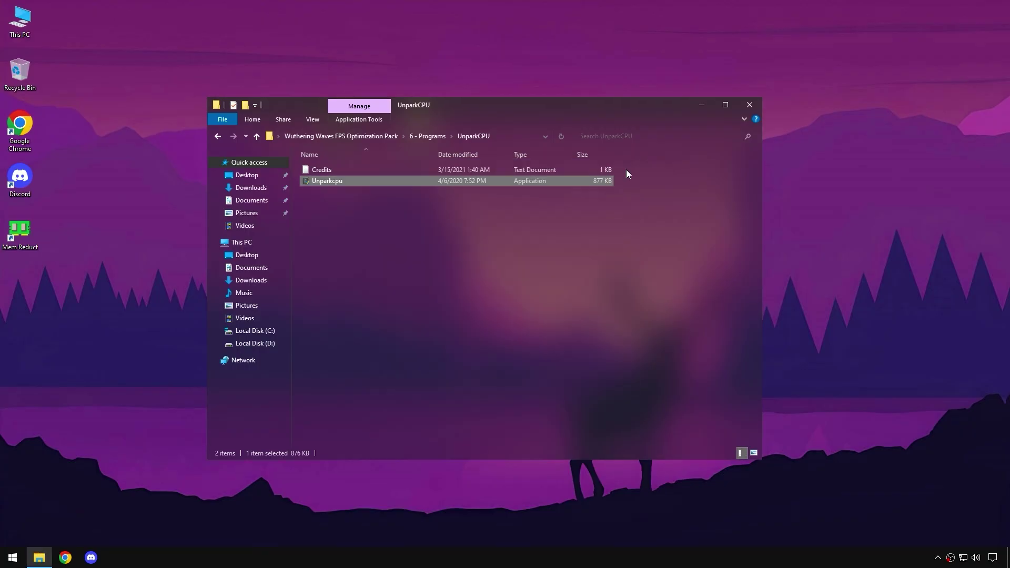
click(748, 105)
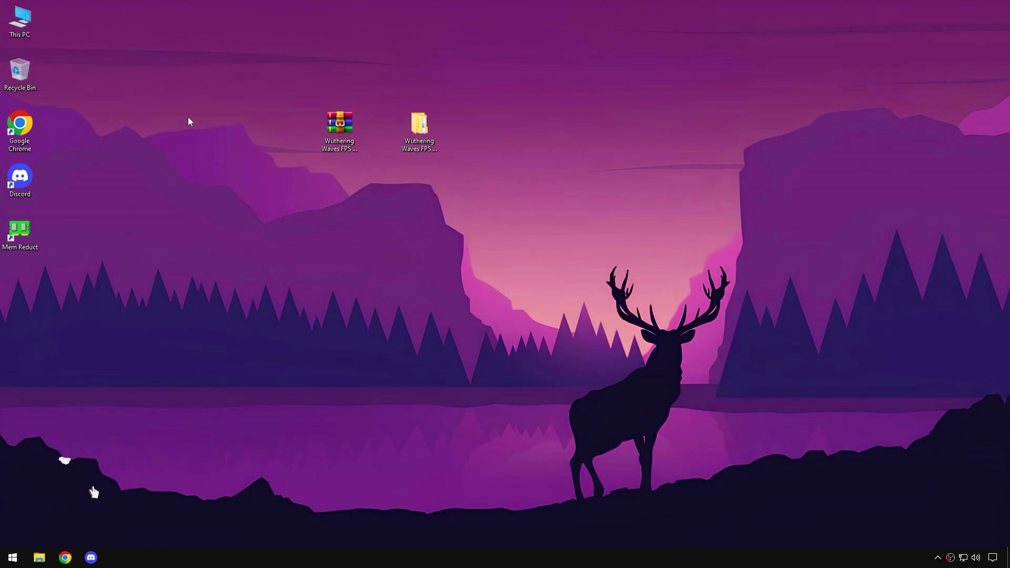
Open the advanced system settings from This PC's properties, close the About window, and open the Performance settings.
right_click(23, 22)
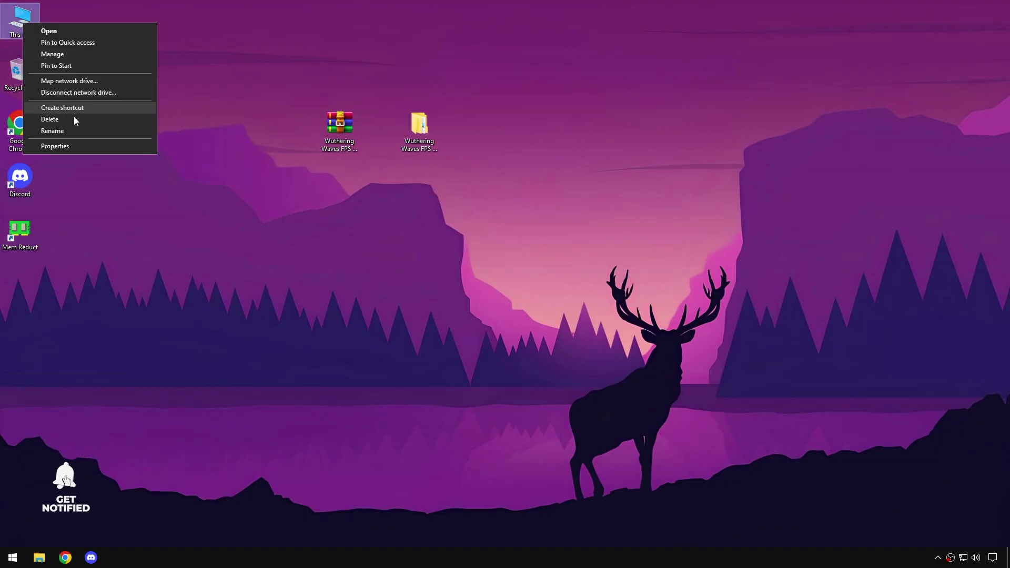
click(90, 143)
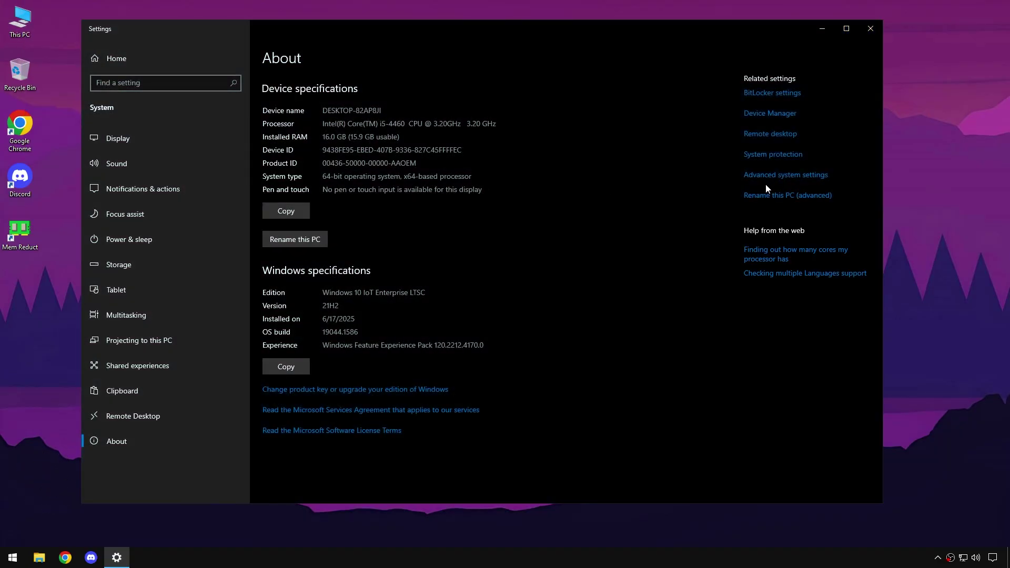
click(772, 175)
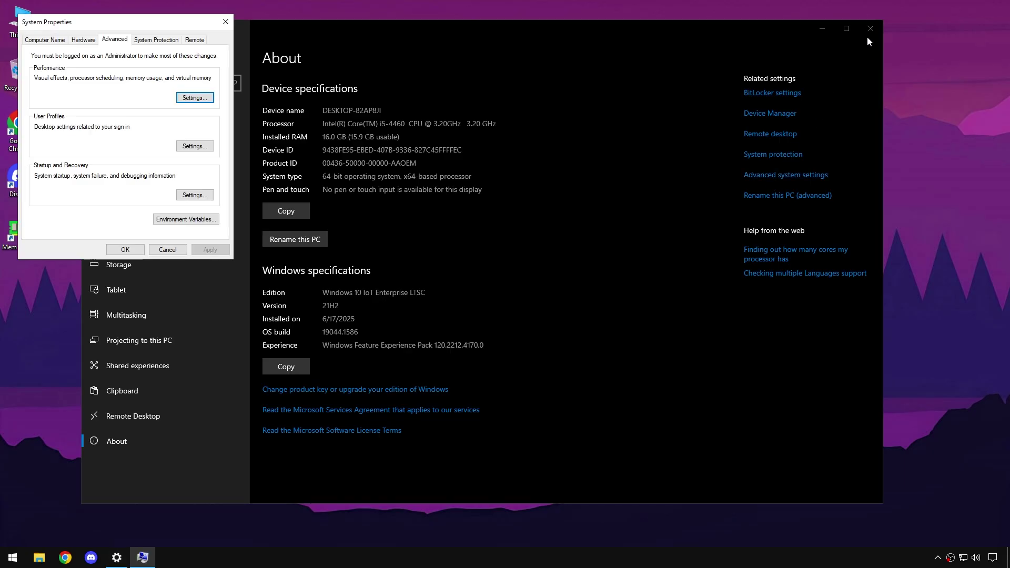
click(870, 29)
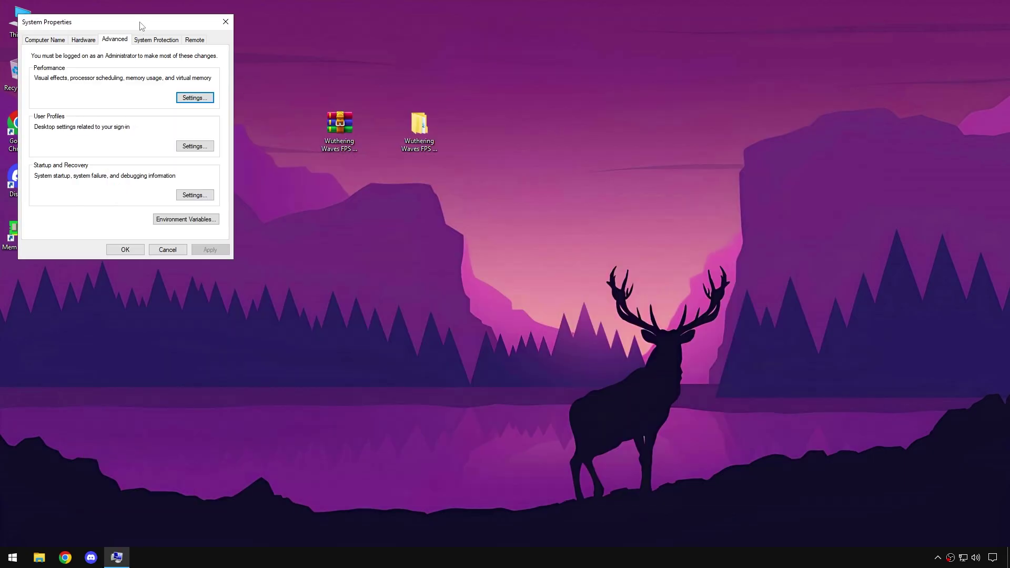
drag(142, 25, 558, 148)
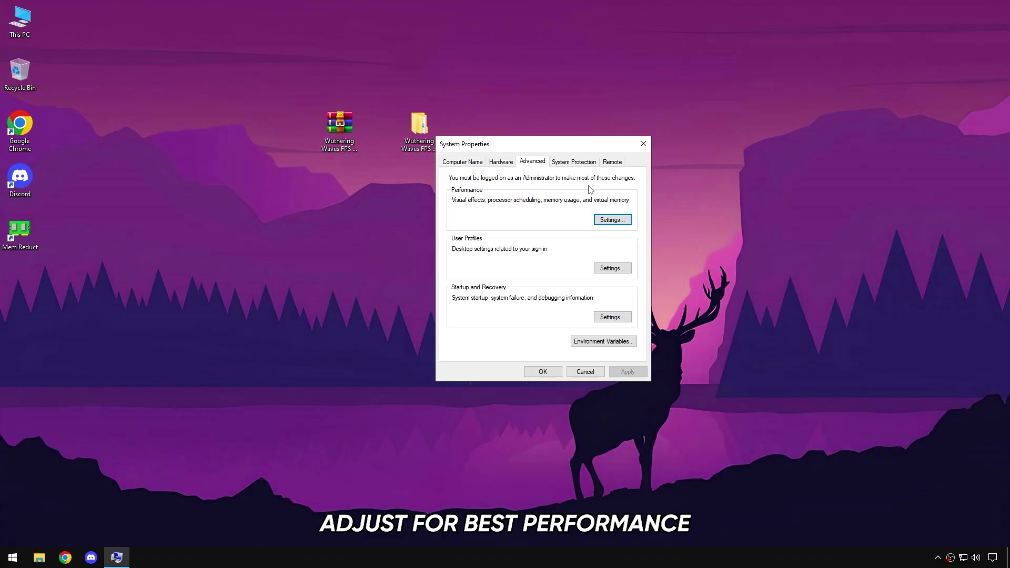
click(605, 219)
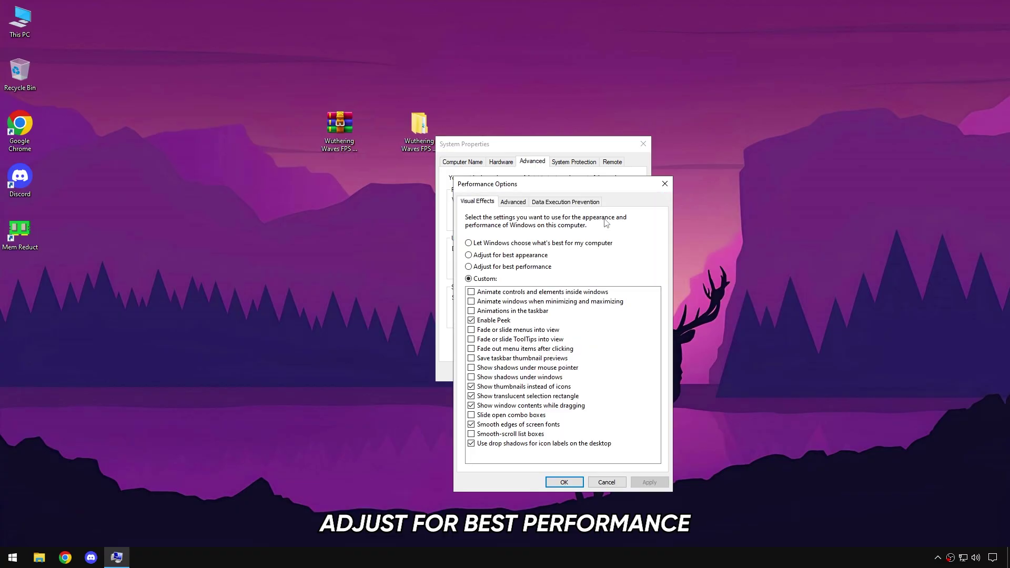
Adjust visual effects for best performance, re-enabling Smooth edges of screen fonts and Use drop shadows for icon labels on the desktop.
click(476, 270)
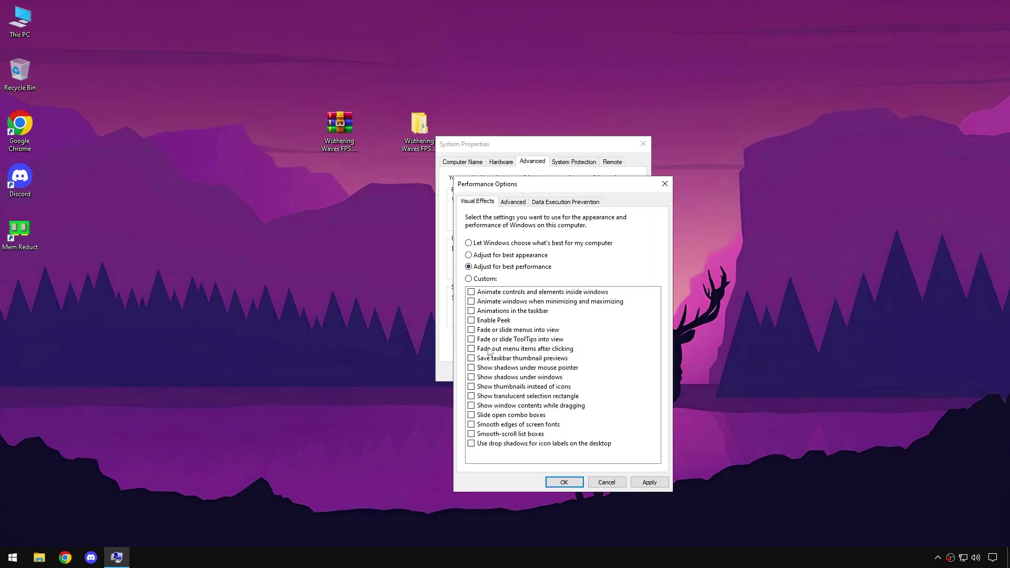
click(496, 426)
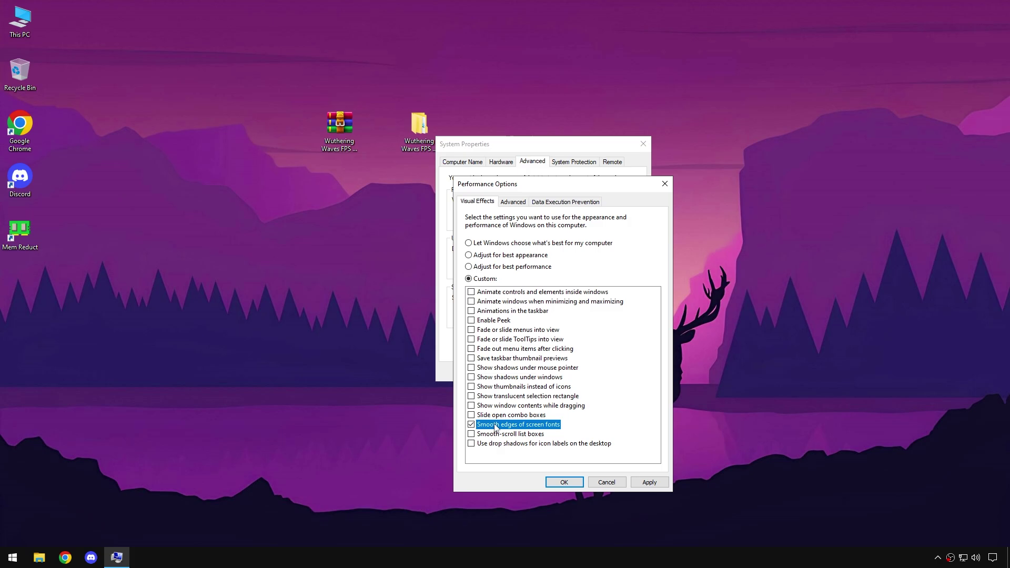
click(471, 444)
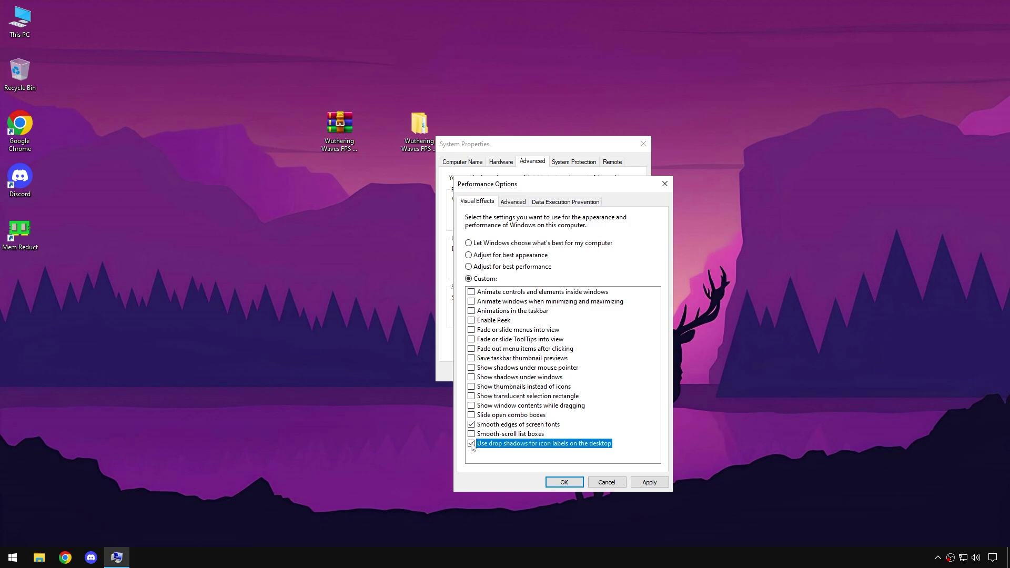
Enable window contents while dragging, the translucent selection rectangle, thumbnails instead of icons and Peek, apply the visual effects, and close System Properties.
click(472, 407)
click(471, 398)
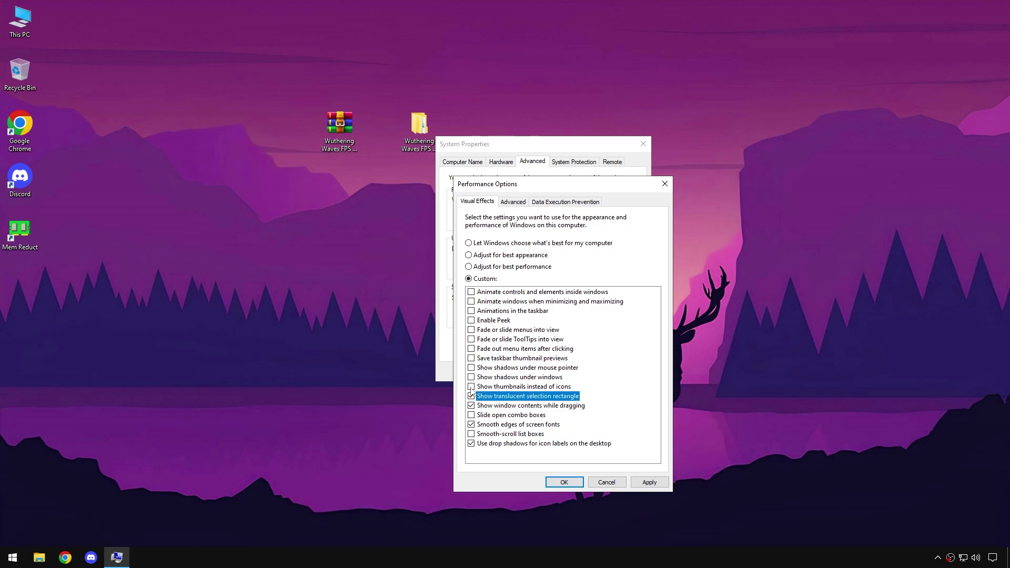
click(471, 389)
click(472, 322)
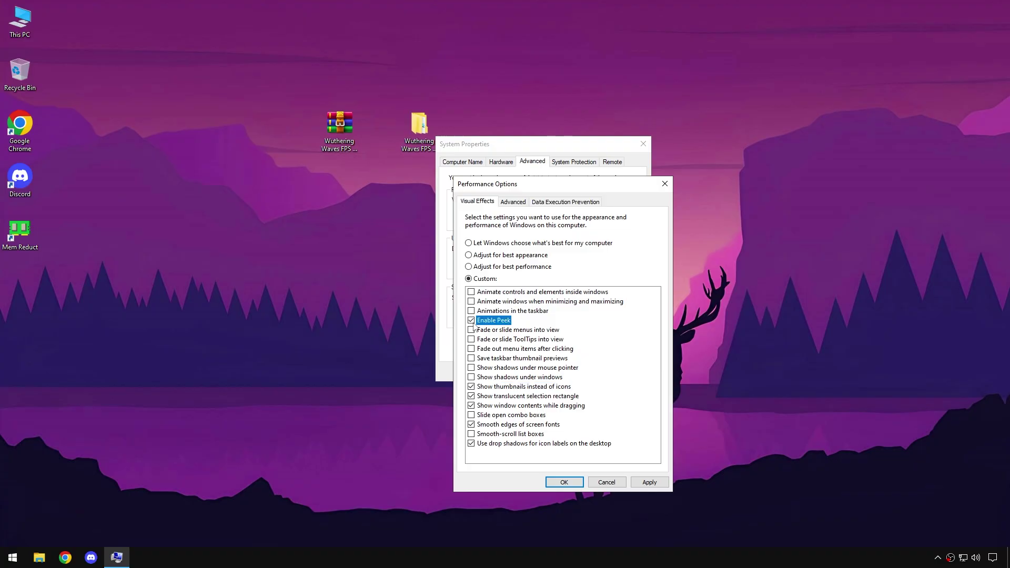
click(635, 480)
click(563, 481)
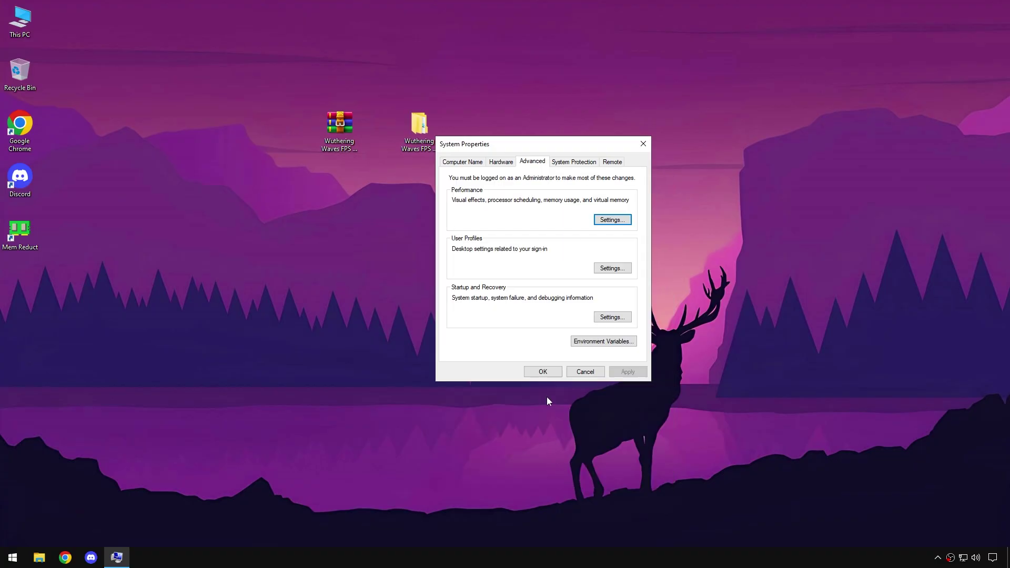
click(541, 372)
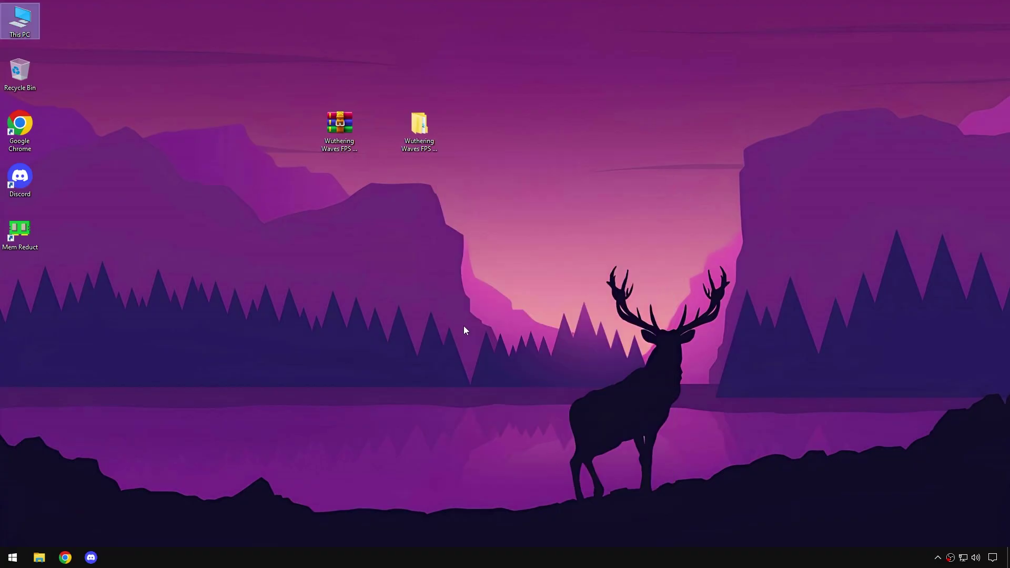
Open the properties of Local Disk (C:) from This PC and start Disk Cleanup for the drive.
double_click(14, 26)
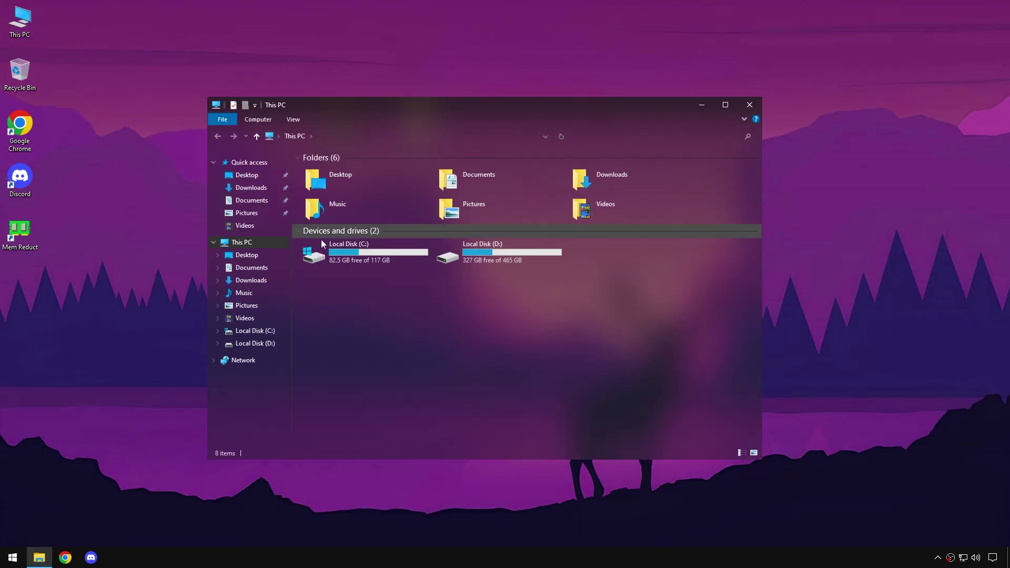
click(347, 257)
right_click(347, 256)
click(404, 452)
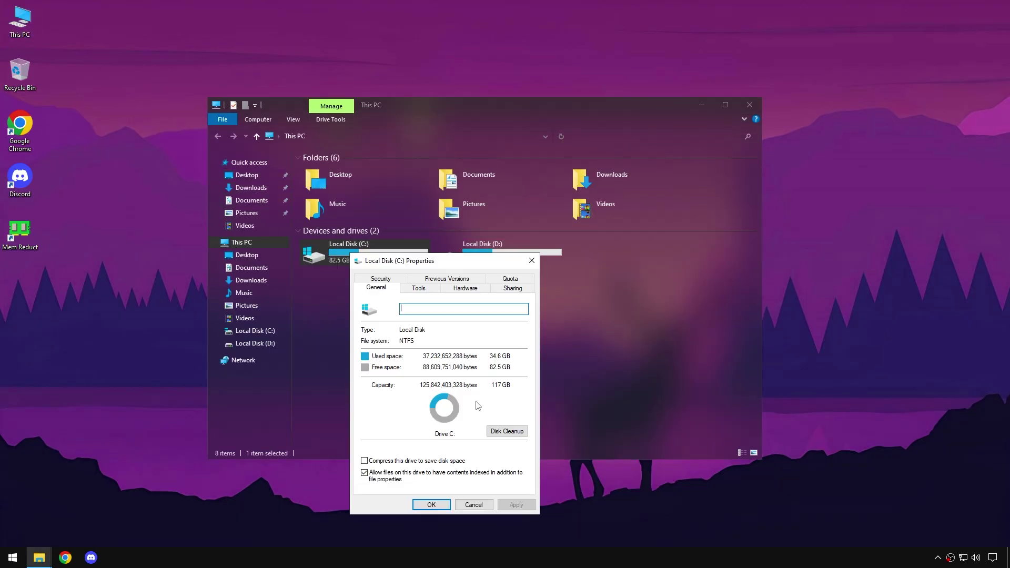
click(507, 430)
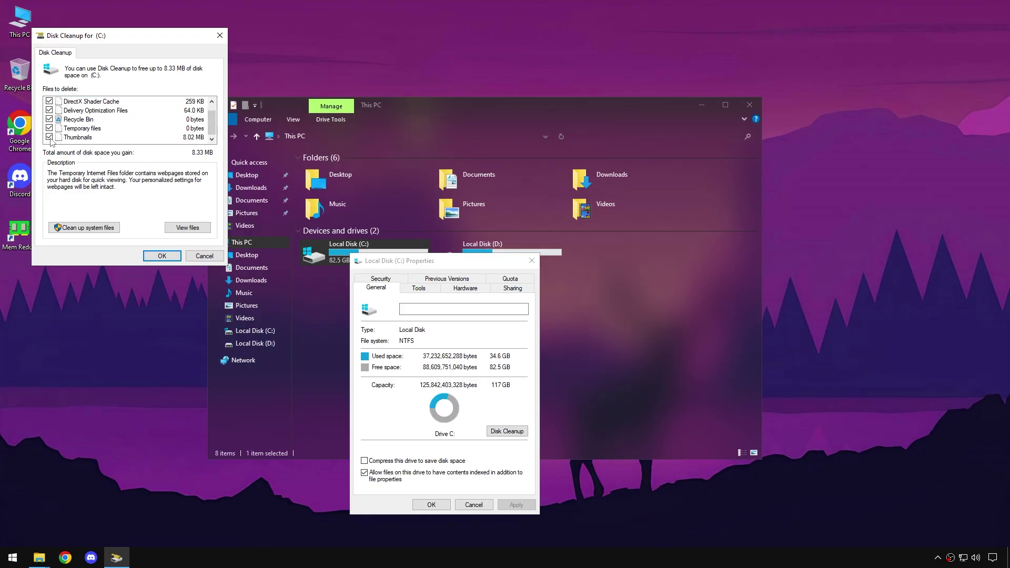
Permanently delete the files in all listed Disk Cleanup categories on drive C:, then close the drive properties and the This PC window.
click(163, 256)
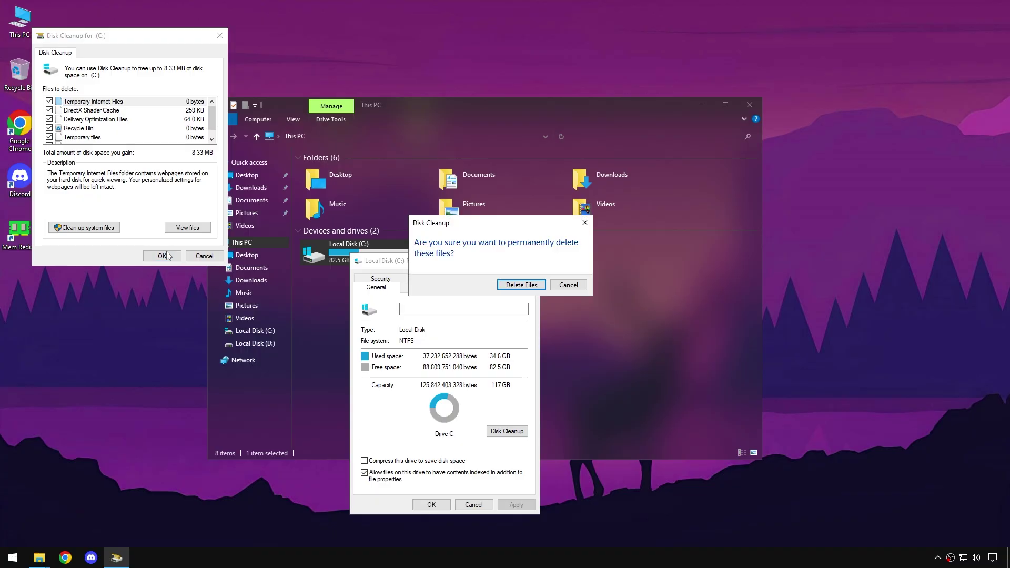
click(517, 288)
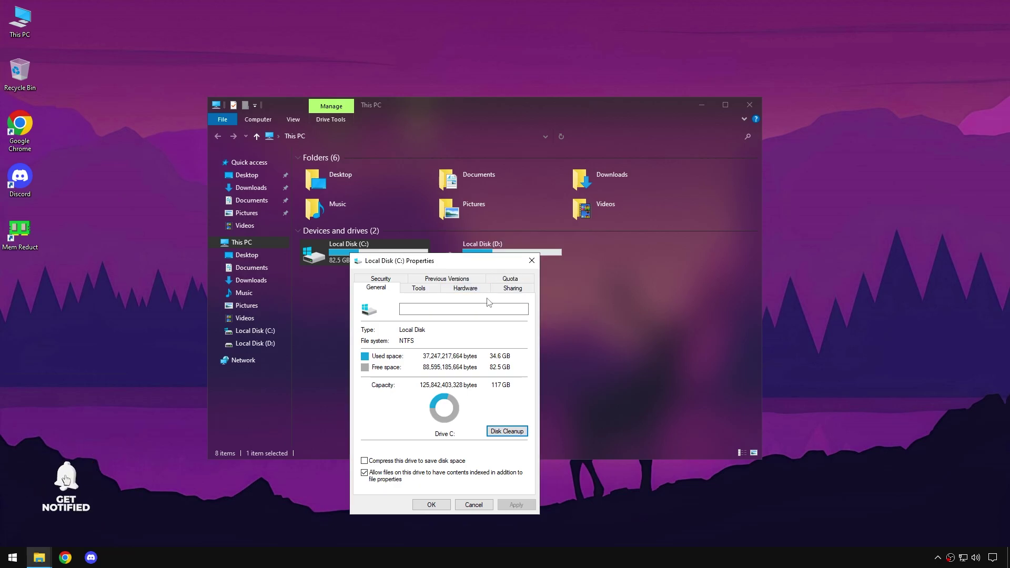
click(531, 261)
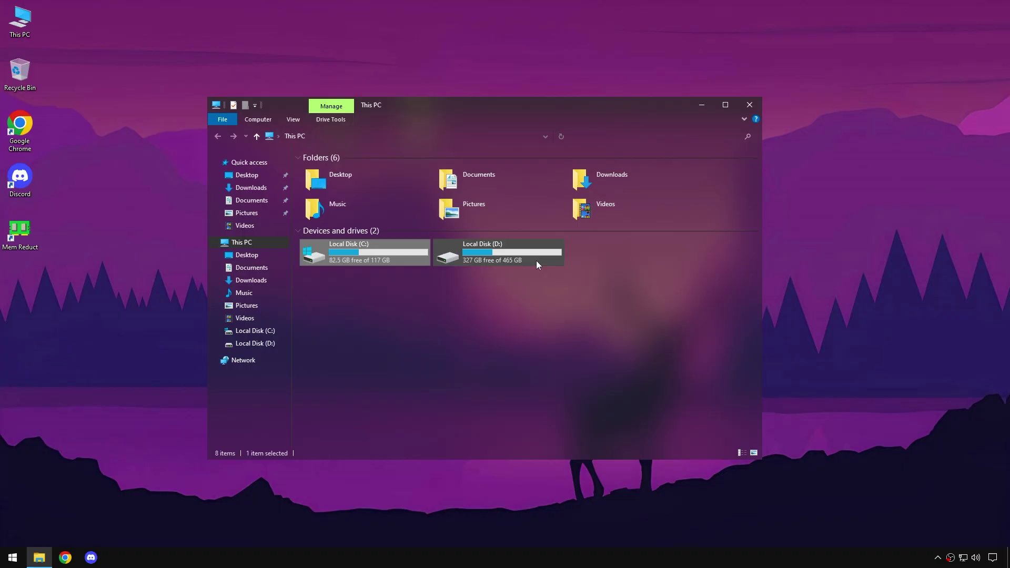
click(749, 105)
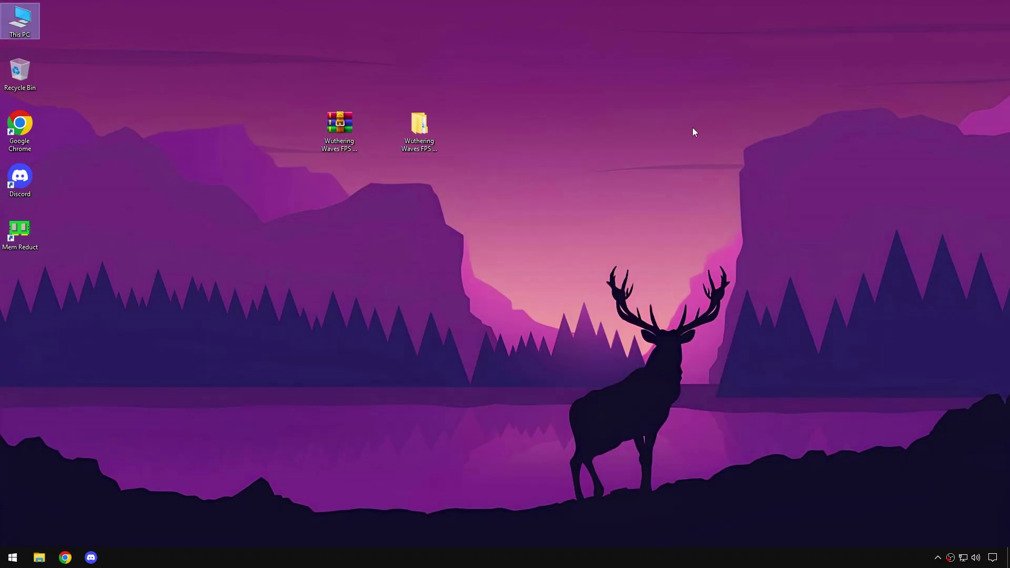